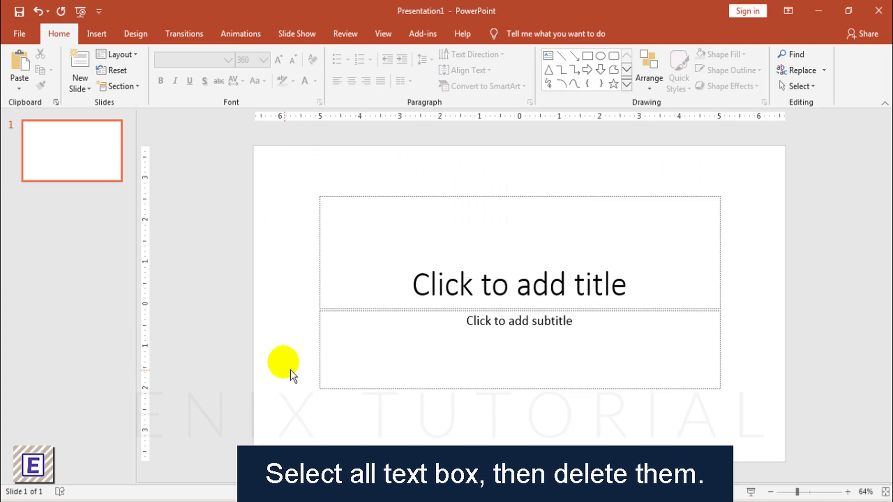
# Box-select the default title and subtitle placeholders and delete them
pyautogui.moveTo(274, 142)
pyautogui.mouseDown()
pyautogui.moveTo(636, 392)
pyautogui.moveTo(767, 438)
pyautogui.mouseUp()
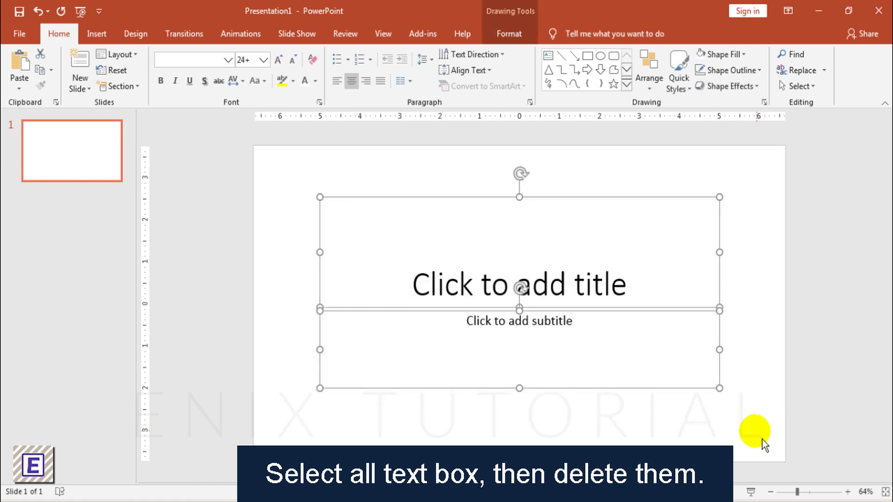
pyautogui.press('Delete')
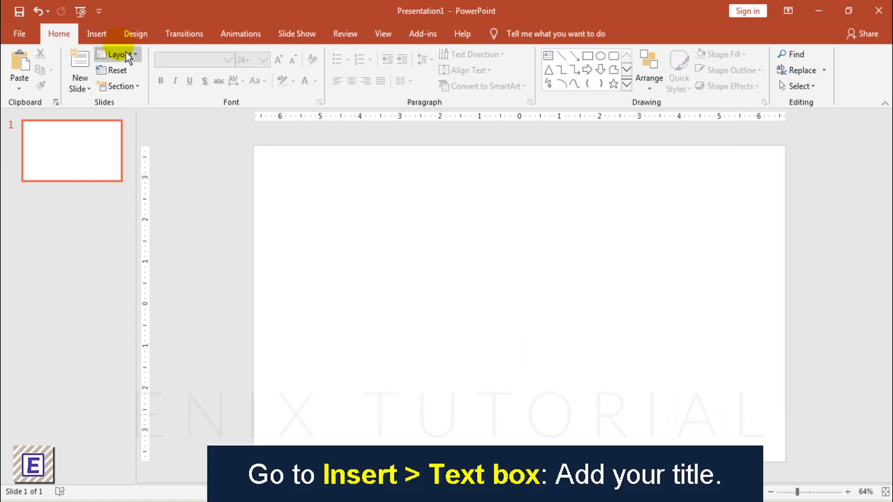
# Draw a wide text box across the slide middle containing 'Your name'
pyautogui.click(96, 34)
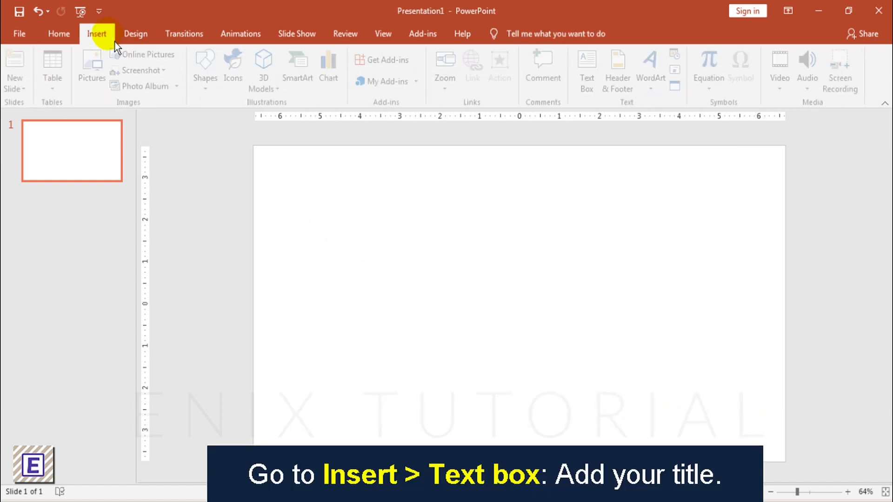
pyautogui.click(591, 70)
pyautogui.moveTo(339, 235)
pyautogui.mouseDown()
pyautogui.moveTo(624, 348)
pyautogui.moveTo(694, 348)
pyautogui.mouseUp()
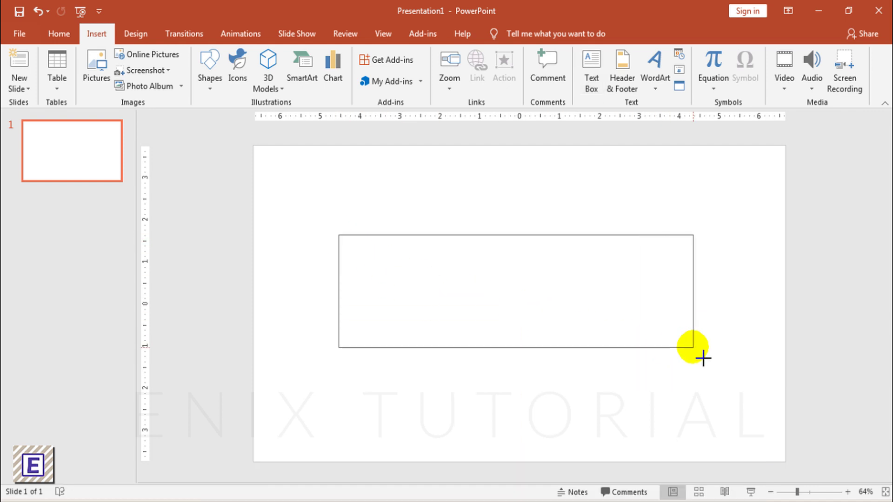
pyautogui.write('Your name')
# Set the 'Your name' text to the Balmonde font at size 360
pyautogui.hotkey('ctrl', 'a')
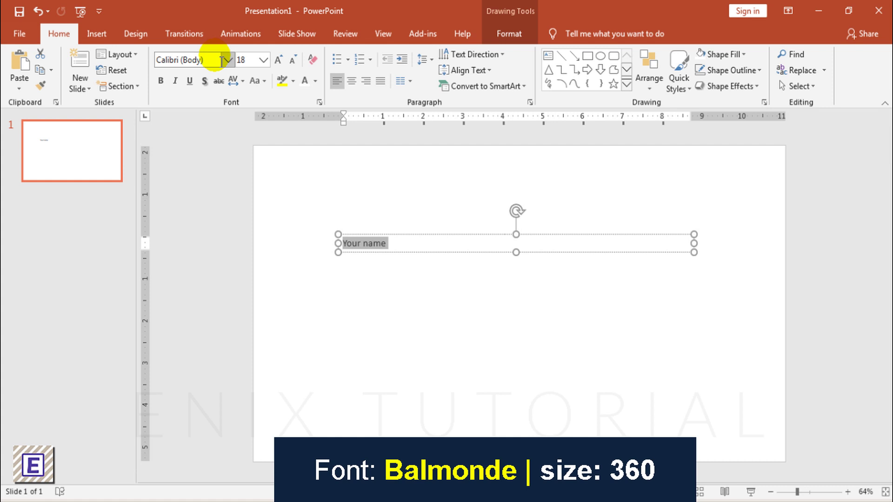
pyautogui.write('Balmonde')
pyautogui.press('Return')
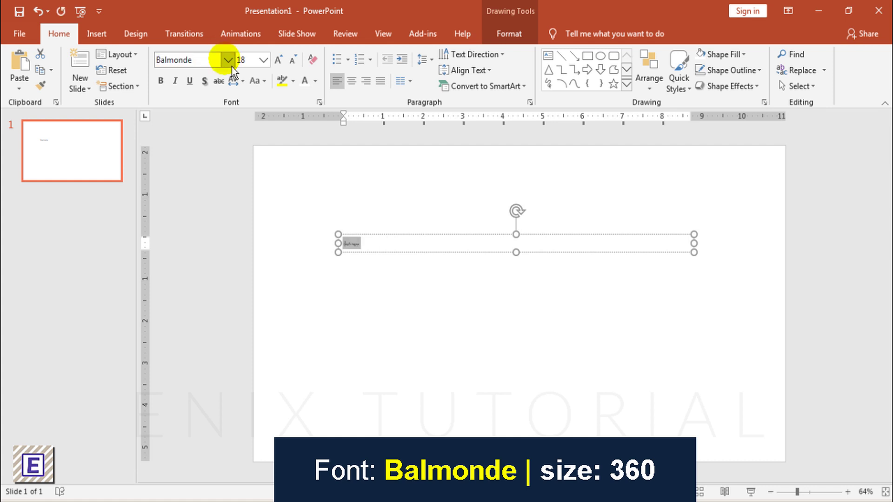
pyautogui.write('300')
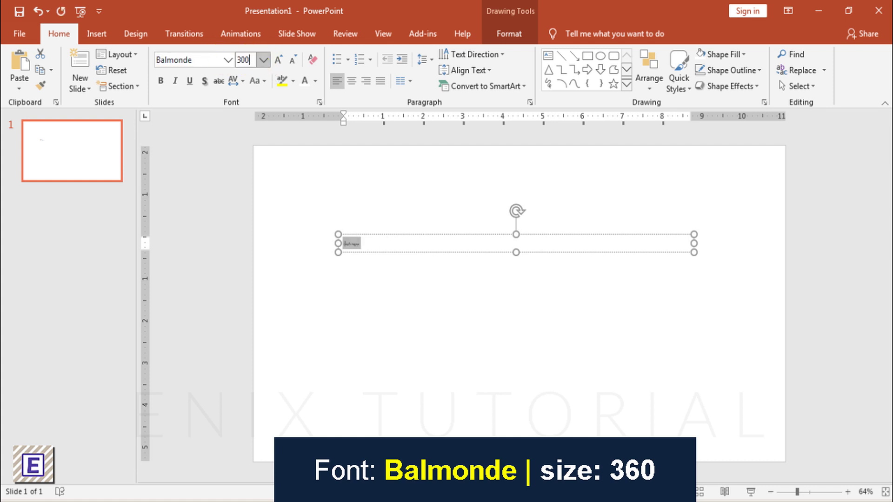
pyautogui.press('Return')
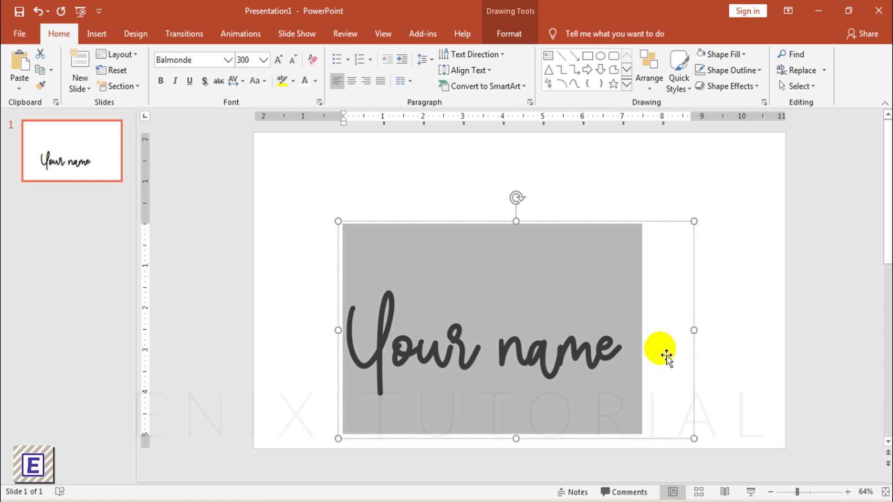
pyautogui.click(284, 66)
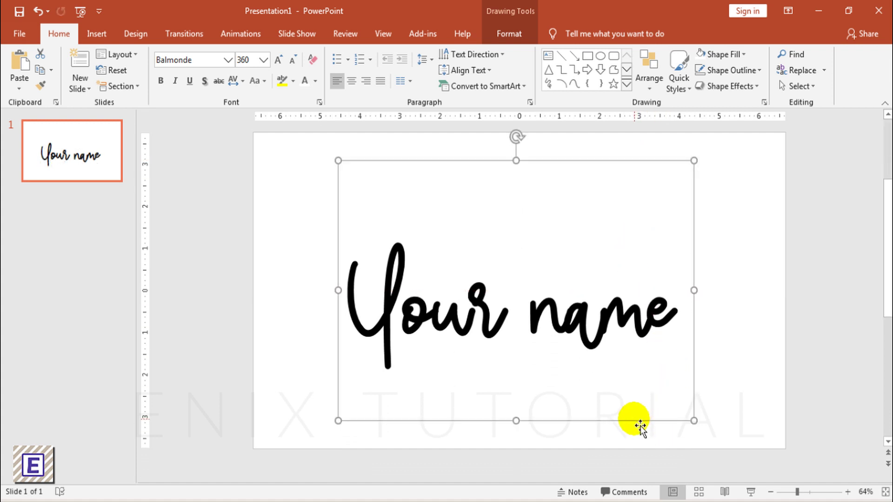
# Move the 'Your name' box higher on the slide and reselect its text
pyautogui.moveTo(640, 425); pyautogui.dragTo(640, 373)
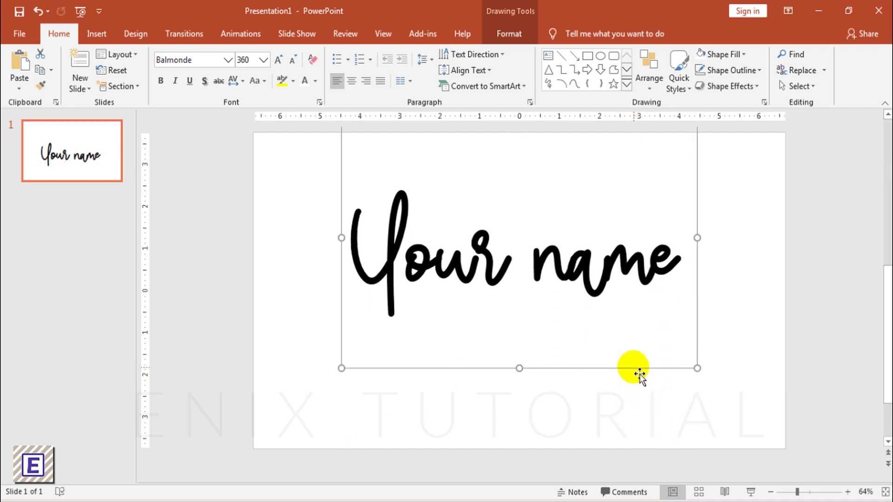
pyautogui.click(758, 381)
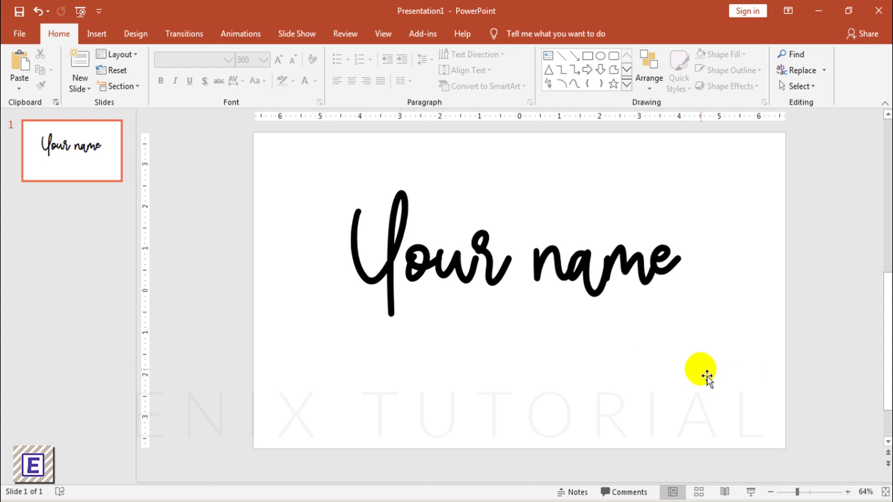
pyautogui.click(604, 280)
pyautogui.hotkey('ctrl', 'a')
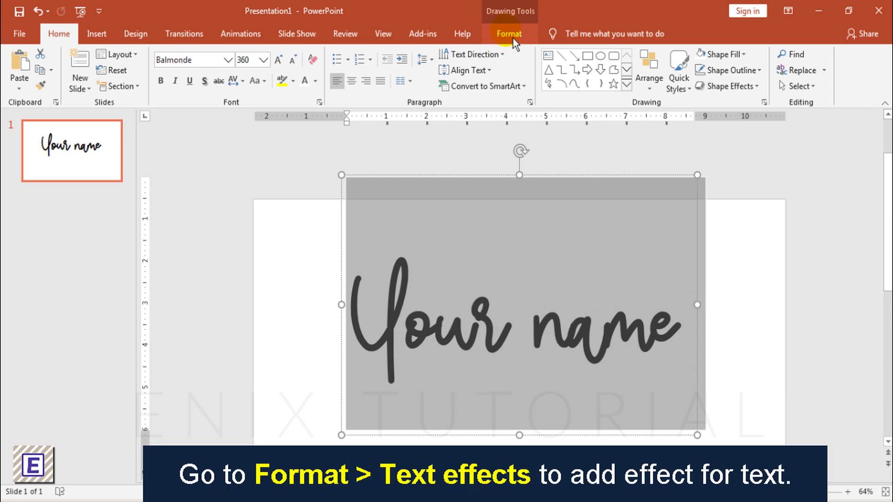
# Give the 'Your name' text an outer shadow and a white font colour
pyautogui.click(512, 35)
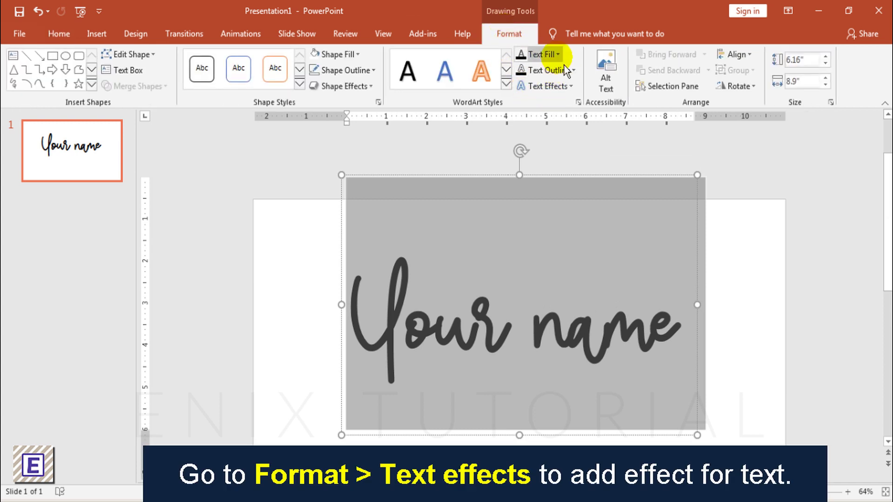
pyautogui.click(566, 88)
pyautogui.moveTo(559, 112)
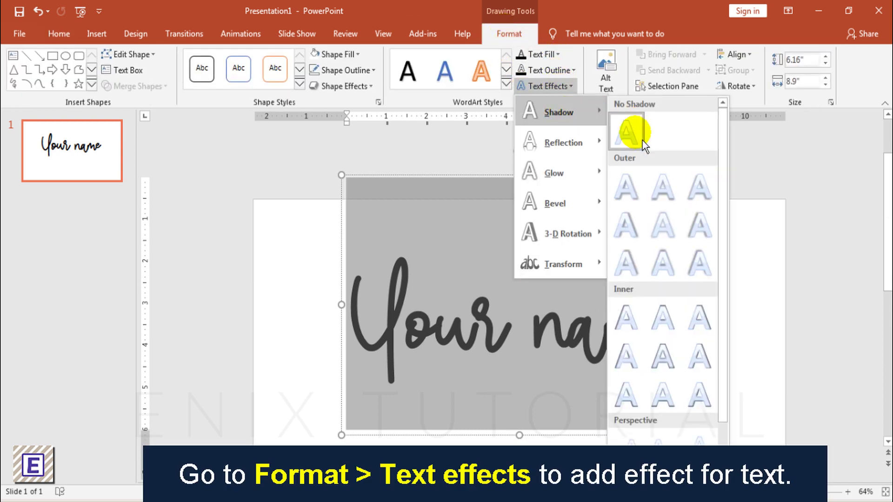
pyautogui.click(663, 186)
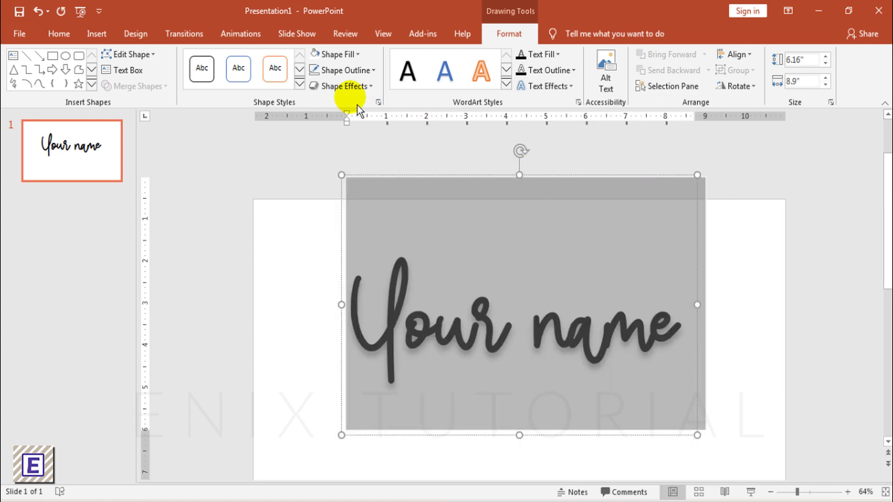
pyautogui.click(61, 35)
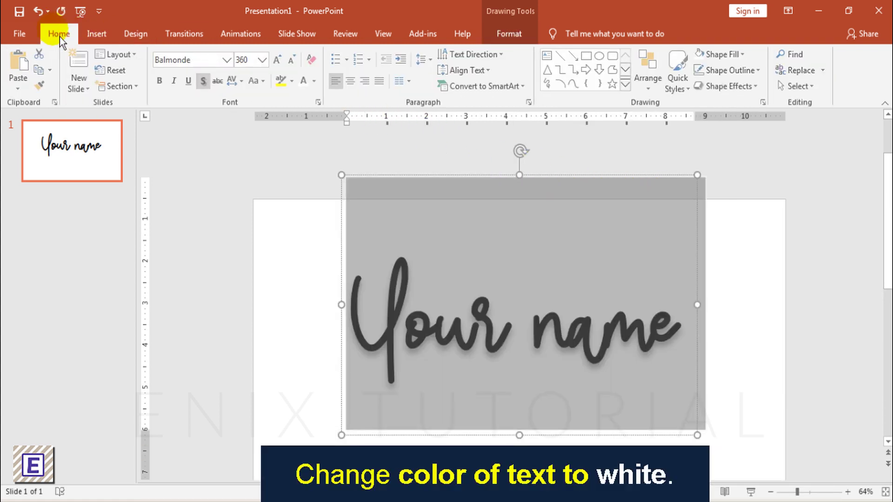
pyautogui.click(309, 91)
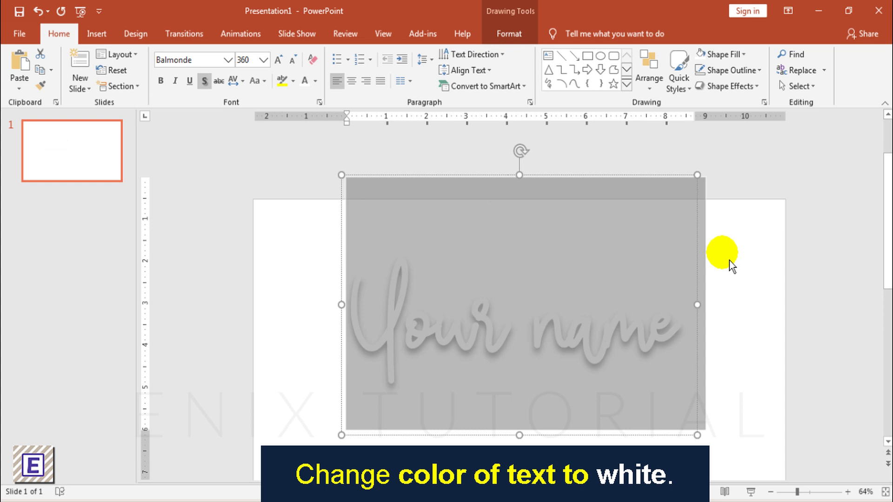
pyautogui.click(729, 261)
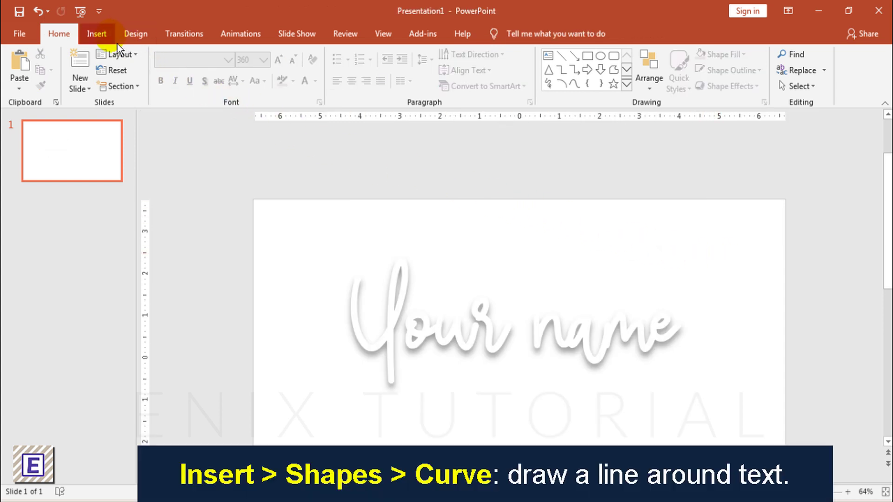
# Start a Freeform shape, placing curve points around the Y and l of 'Your'
pyautogui.click(99, 33)
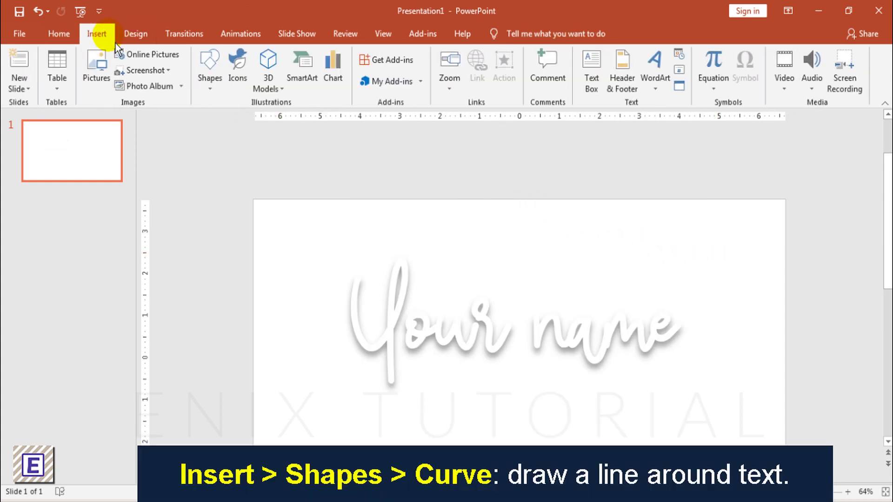
pyautogui.click(216, 92)
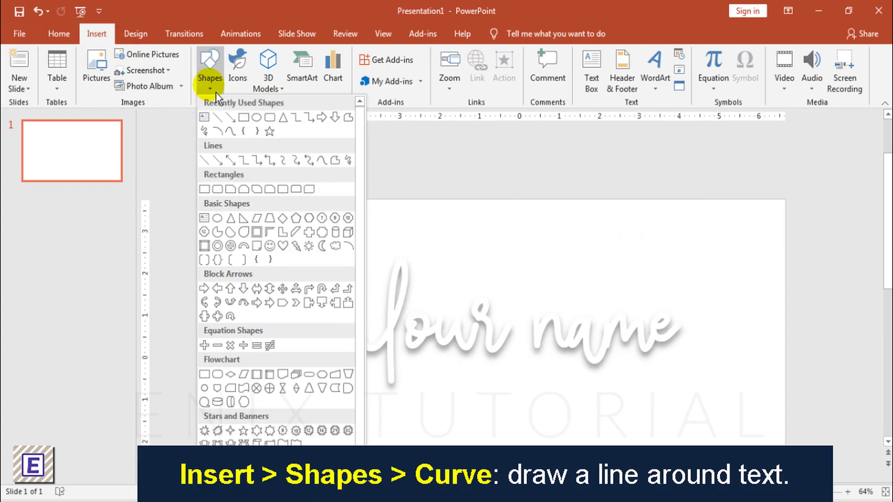
pyautogui.click(328, 166)
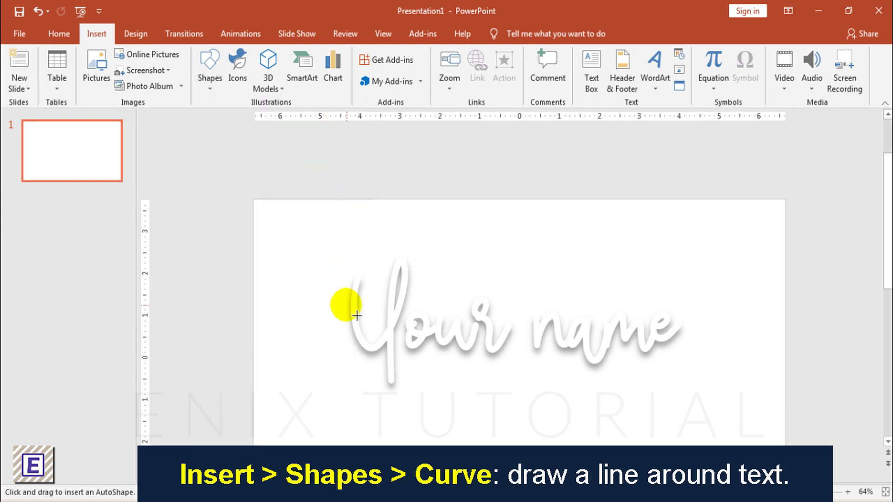
pyautogui.click(343, 307)
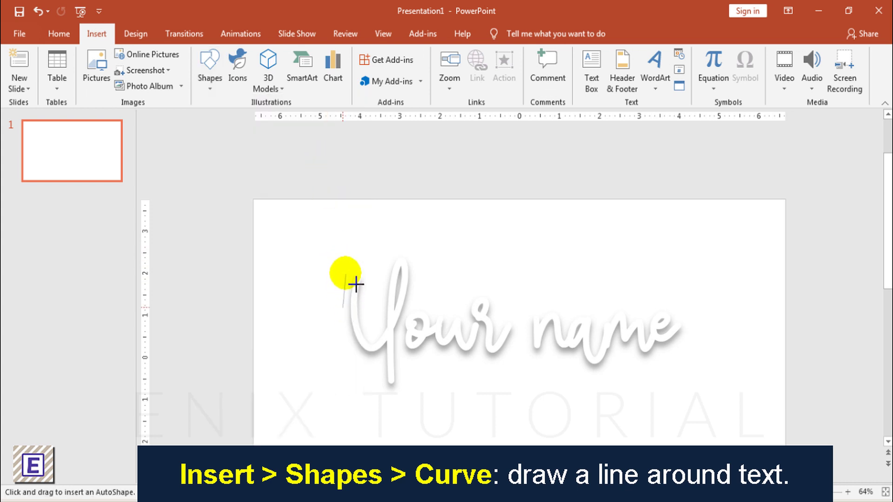
pyautogui.click(362, 269)
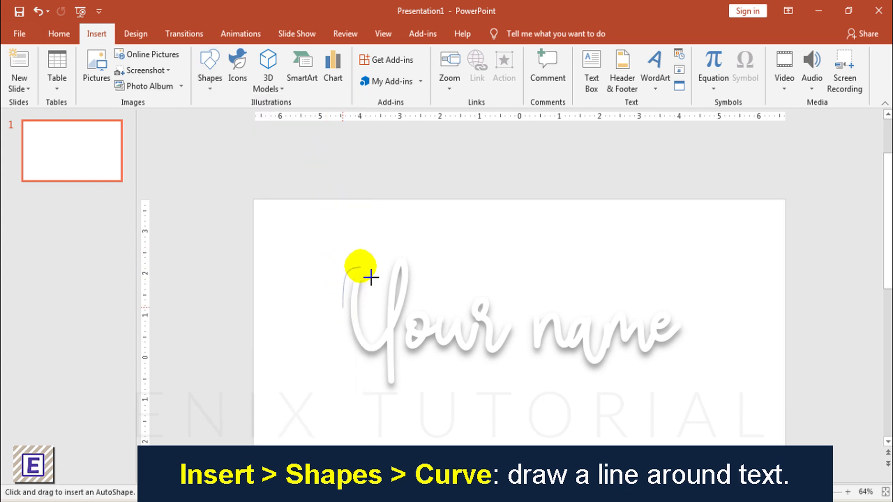
pyautogui.click(381, 344)
pyautogui.click(401, 255)
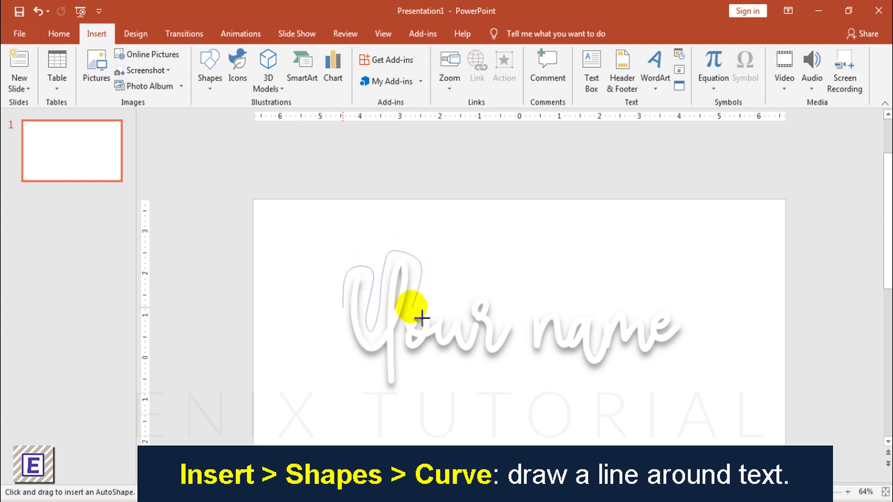
# Trace the freeform over 'name' and back beneath it, closing it at the start point
pyautogui.click(459, 330)
pyautogui.click(491, 292)
pyautogui.click(510, 326)
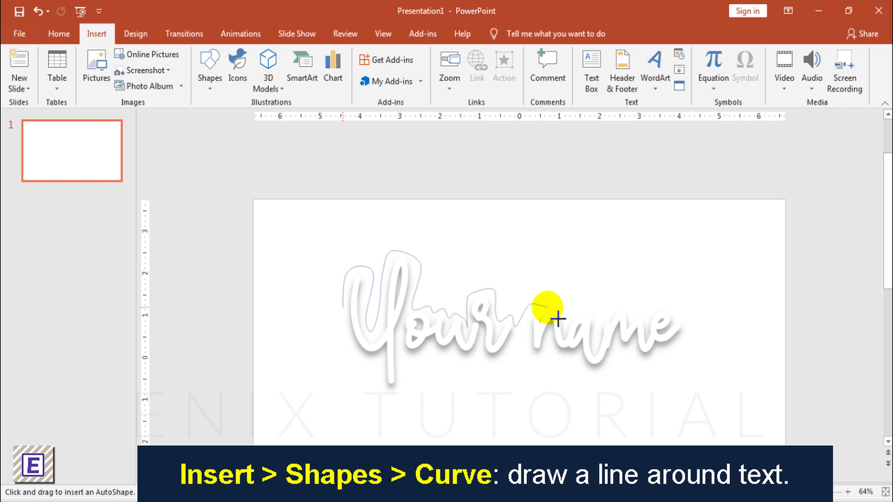
pyautogui.click(618, 305)
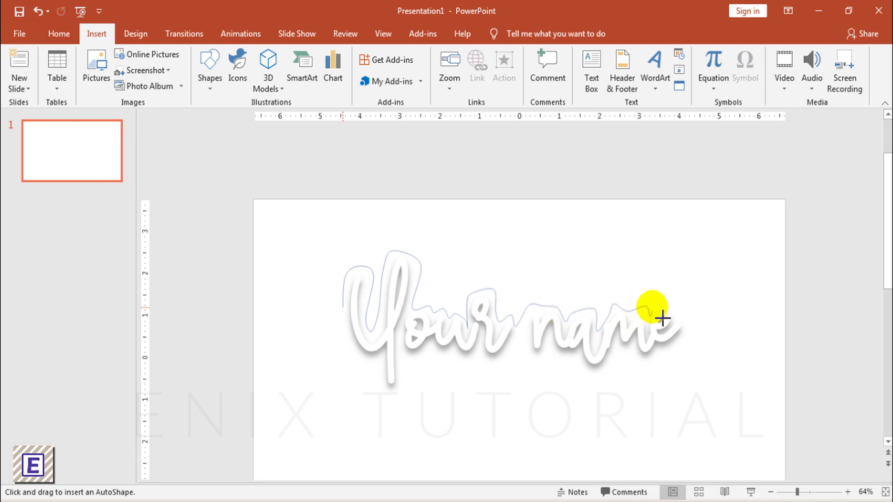
pyautogui.click(696, 326)
pyautogui.click(646, 363)
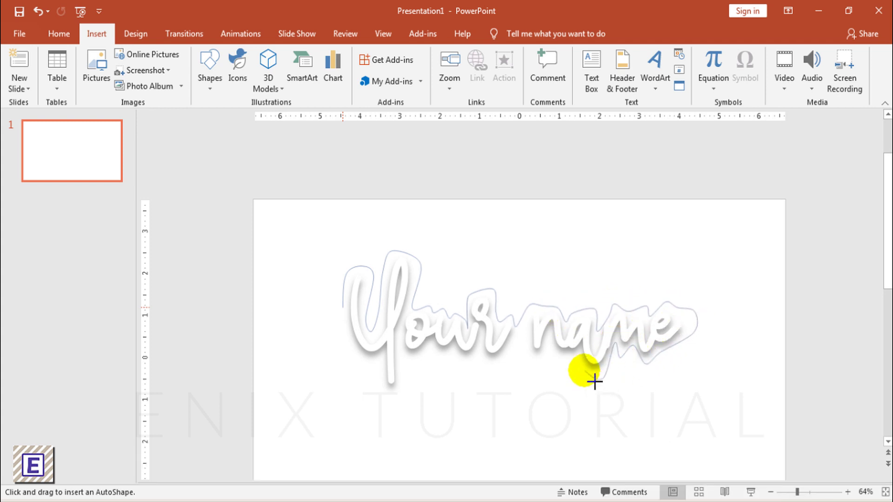
pyautogui.moveTo(594, 381)
pyautogui.mouseDown()
pyautogui.moveTo(571, 369)
pyautogui.moveTo(428, 365)
pyautogui.moveTo(410, 390)
pyautogui.moveTo(357, 365)
pyautogui.mouseUp()
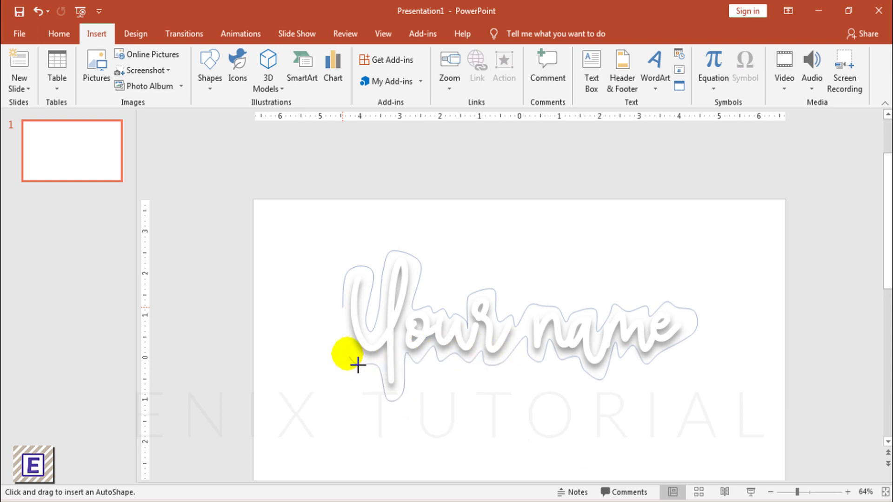
pyautogui.click(343, 308)
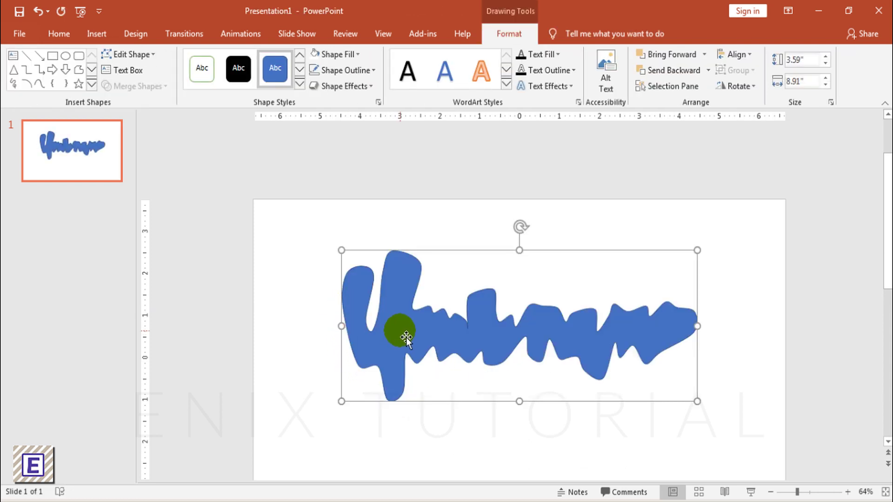
# Give the wavy shape an orange fill and orange outline, and send it behind 'Your name'
pyautogui.click(350, 55)
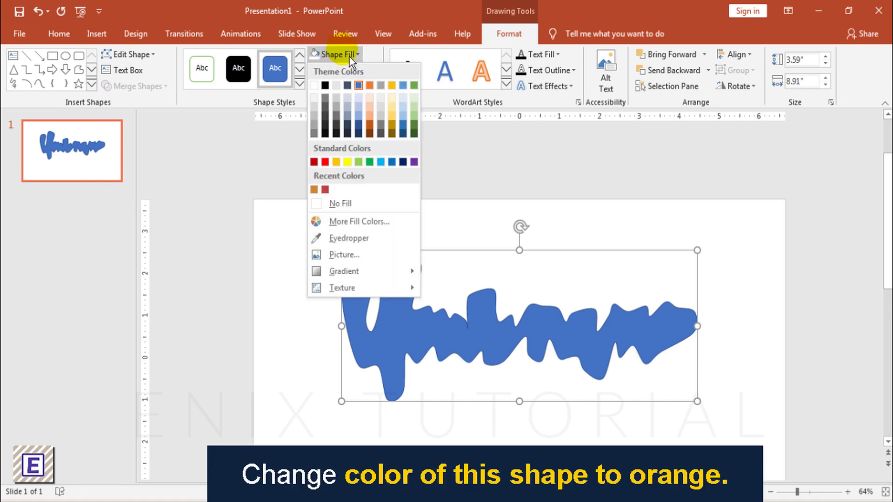
pyautogui.click(320, 197)
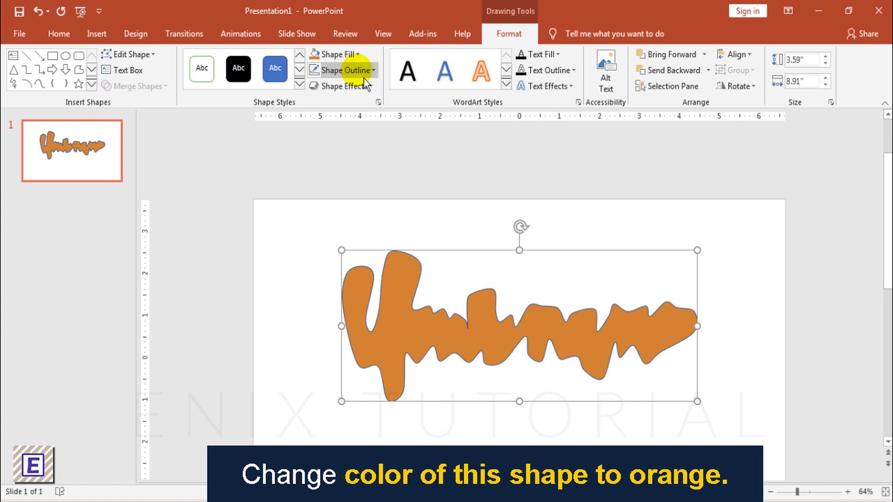
pyautogui.click(361, 73)
pyautogui.click(315, 205)
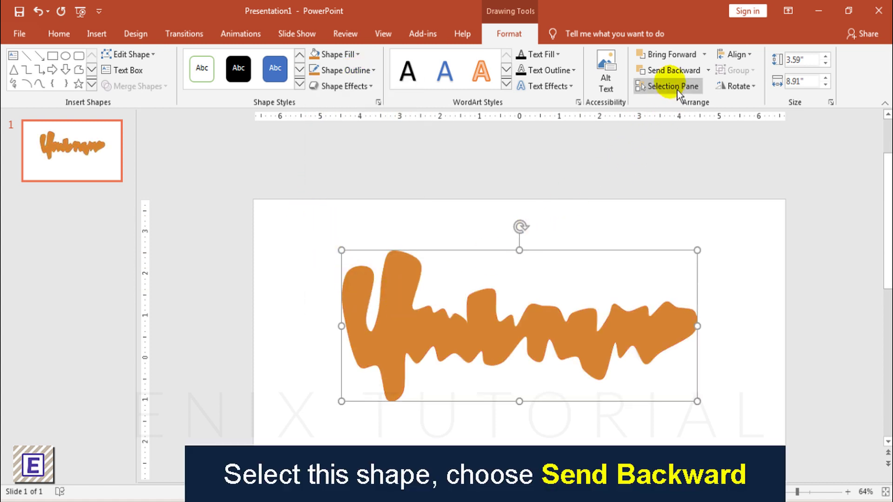
pyautogui.click(673, 70)
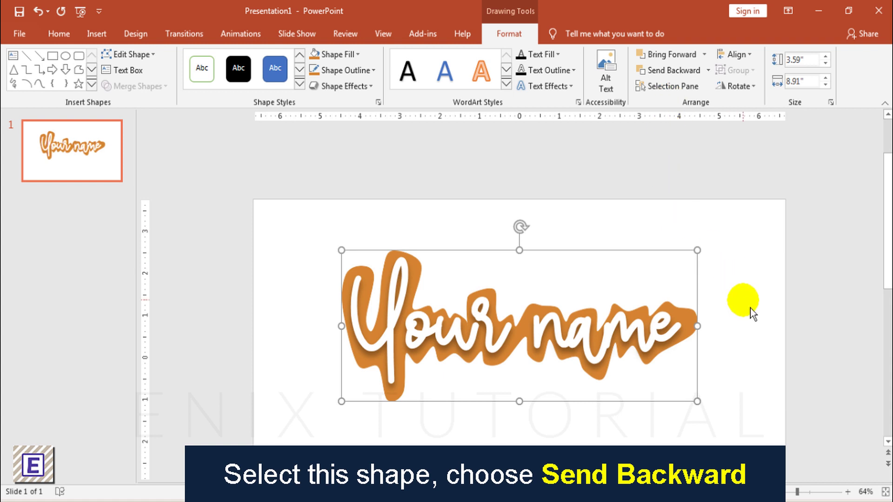
pyautogui.click(749, 307)
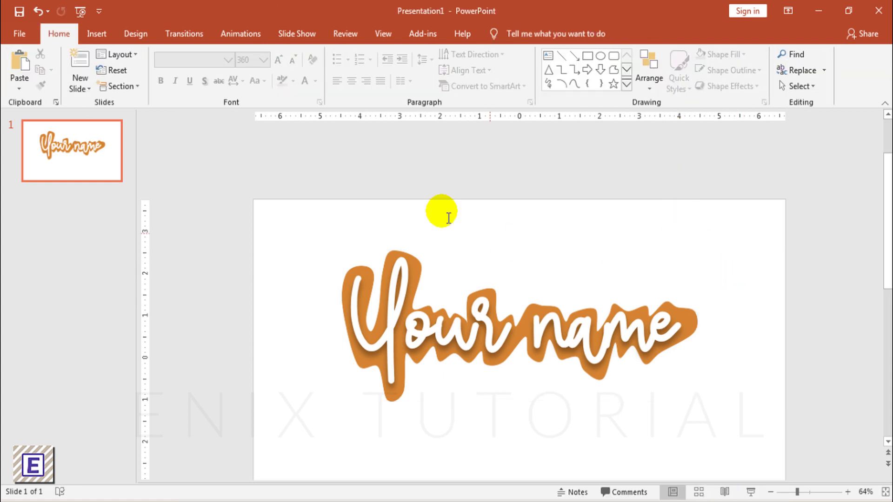
# Scribble a large blob below the lettering, then nudge it and stretch it taller
pyautogui.click(98, 35)
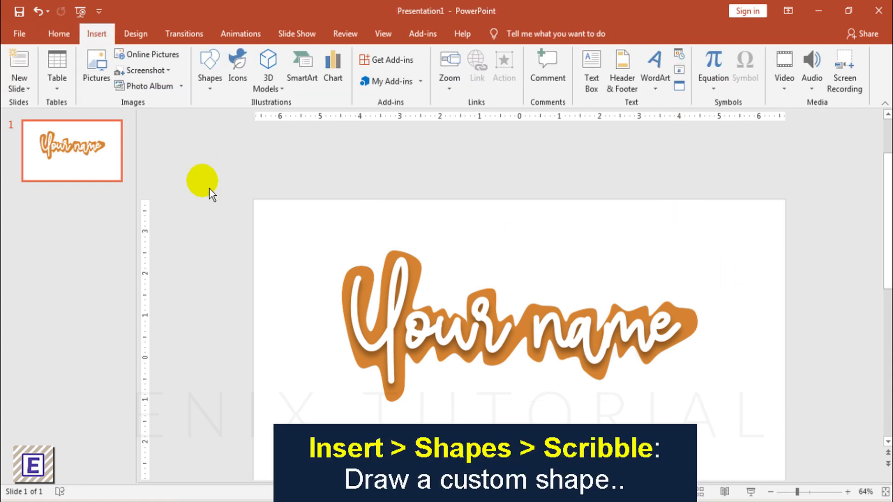
pyautogui.click(211, 84)
pyautogui.click(348, 161)
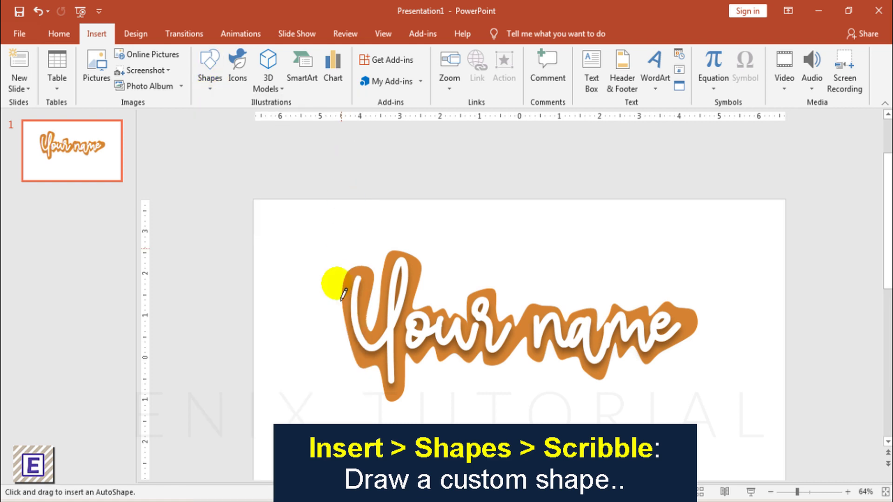
pyautogui.moveTo(285, 369)
pyautogui.mouseDown()
pyautogui.moveTo(593, 339)
pyautogui.moveTo(697, 355)
pyautogui.moveTo(749, 386)
pyautogui.moveTo(693, 442)
pyautogui.mouseUp()
pyautogui.moveTo(311, 430)
pyautogui.mouseDown()
pyautogui.moveTo(283, 395)
pyautogui.moveTo(285, 372)
pyautogui.mouseUp()
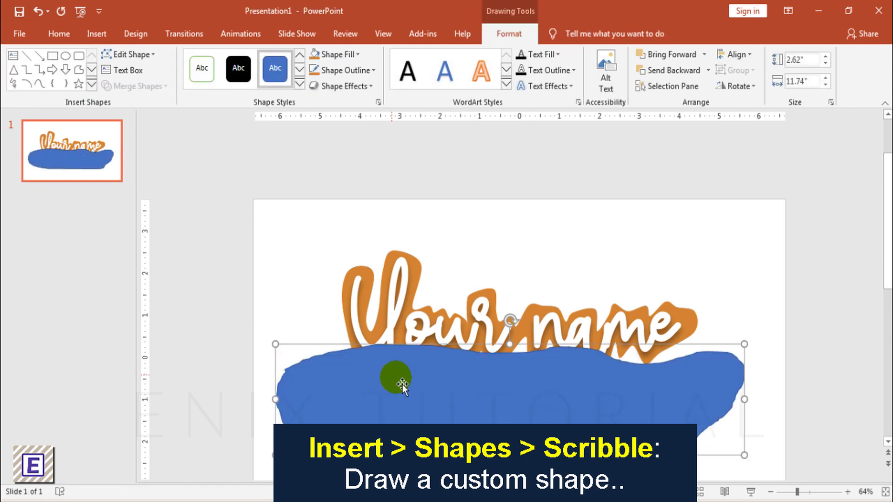
pyautogui.moveTo(453, 404); pyautogui.dragTo(457, 401)
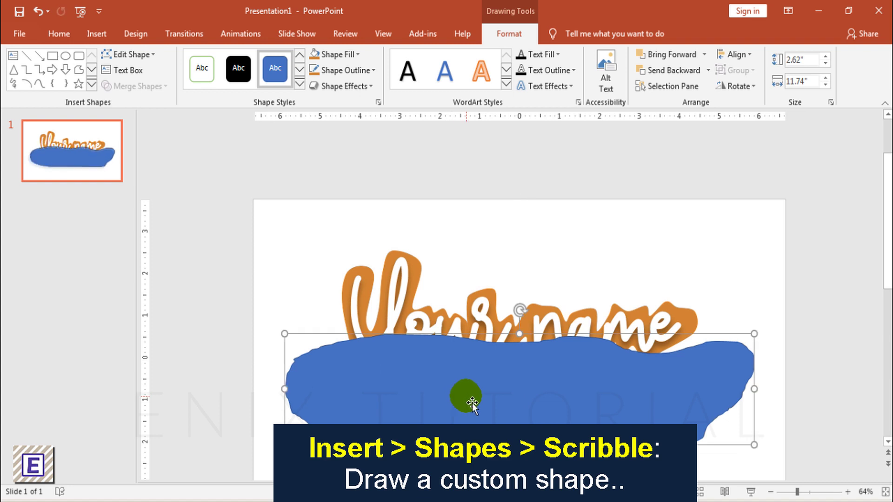
pyautogui.moveTo(519, 444); pyautogui.dragTo(551, 456)
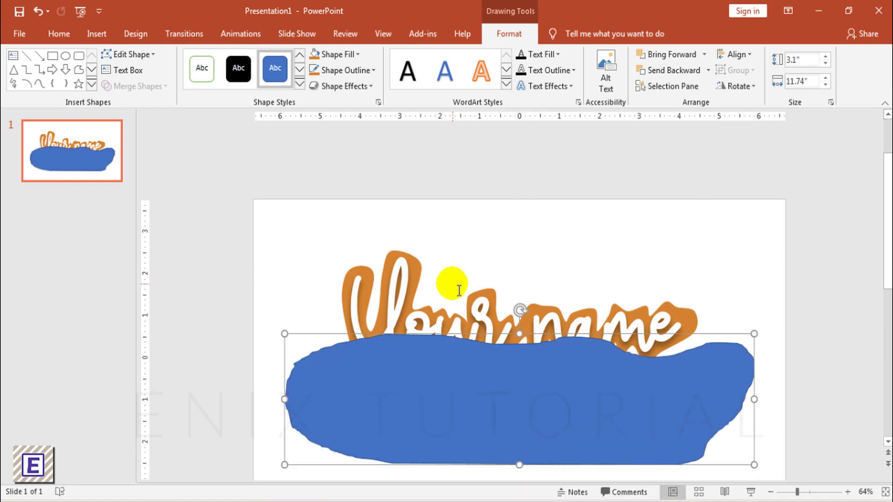
# Color the blob red with a red outline, send it back twice, and nudge it up-left
pyautogui.click(361, 58)
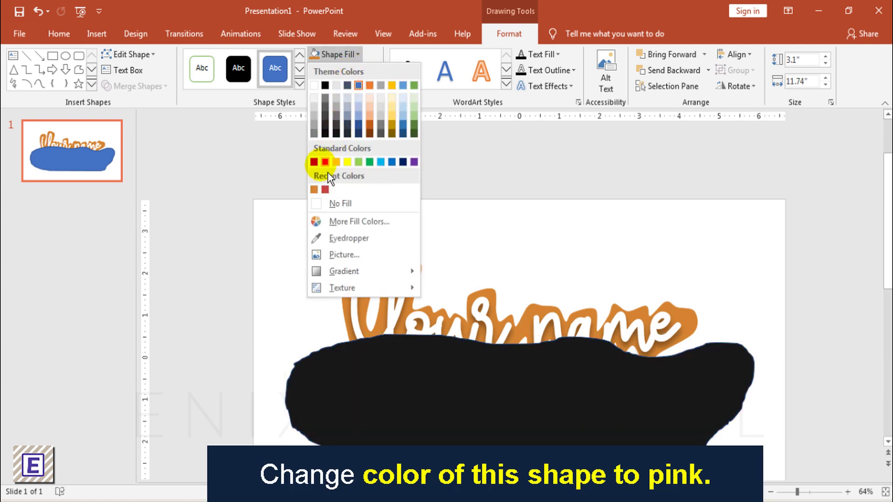
pyautogui.click(326, 189)
pyautogui.click(361, 72)
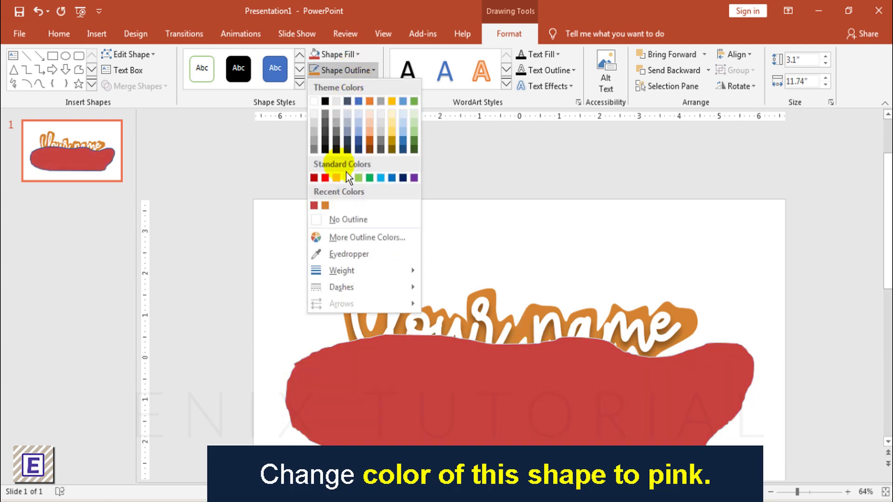
pyautogui.click(318, 208)
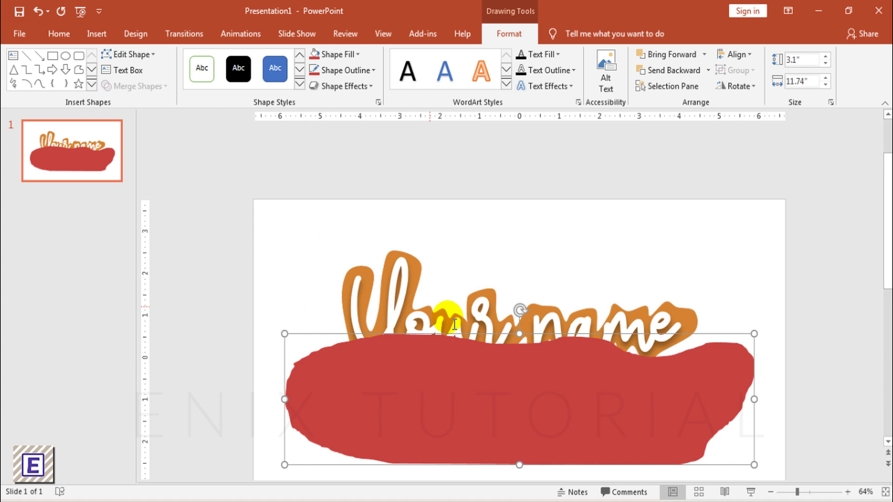
pyautogui.click(670, 70)
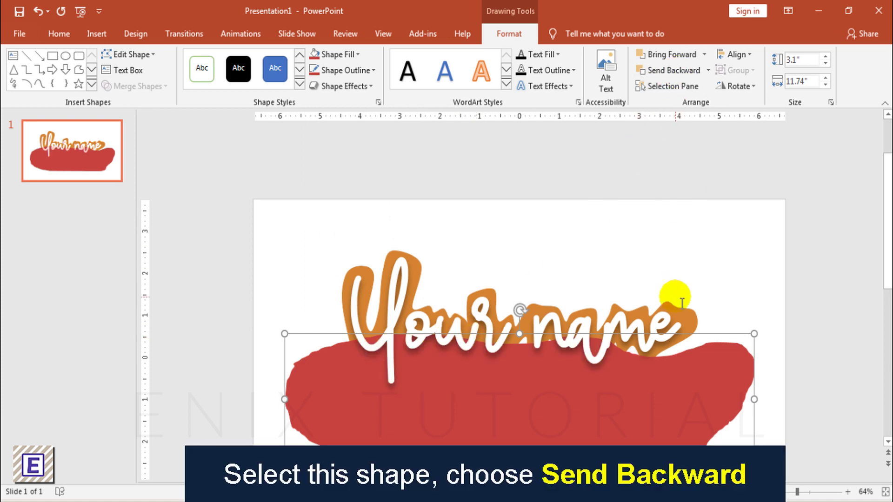
pyautogui.click(670, 70)
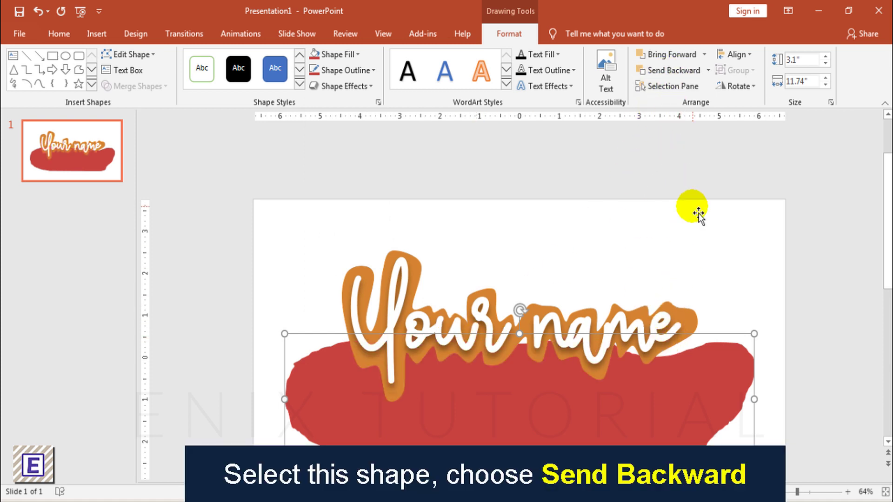
pyautogui.moveTo(748, 411); pyautogui.dragTo(742, 401)
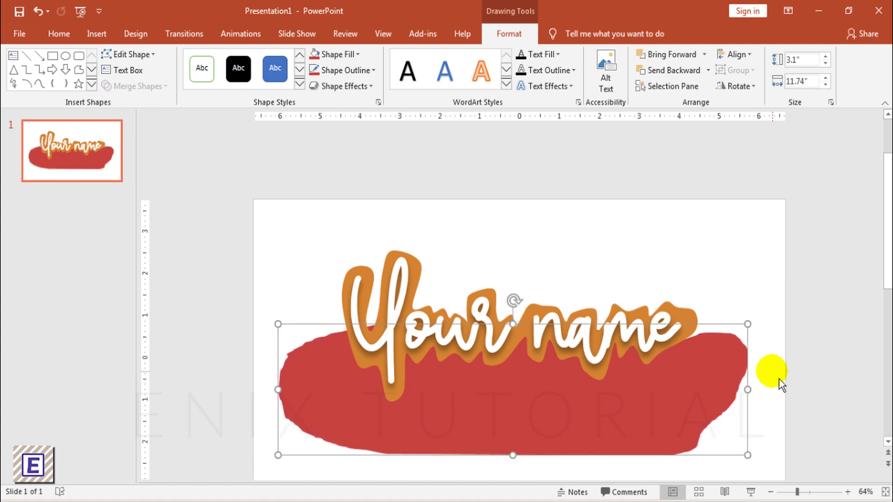
# Select the red blob, orange shape and 'Your name' together and move them slightly up
pyautogui.click(794, 368)
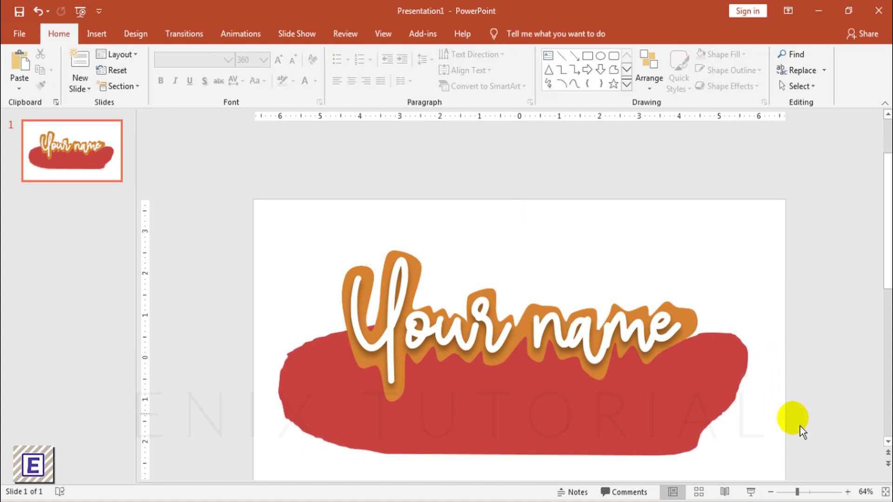
pyautogui.moveTo(797, 492); pyautogui.dragTo(794, 492)
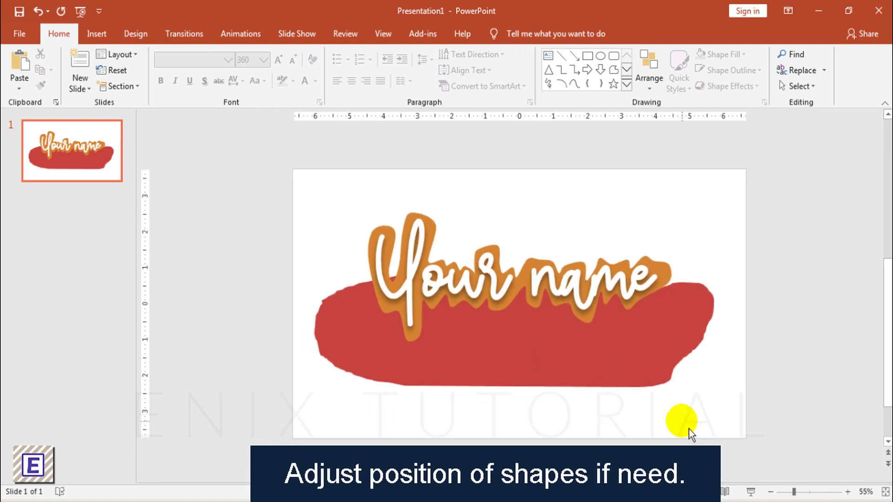
pyautogui.hotkey('ctrl', 'a')
pyautogui.moveTo(642, 396)
pyautogui.mouseDown()
pyautogui.moveTo(636, 373)
pyautogui.moveTo(644, 377)
pyautogui.mouseUp()
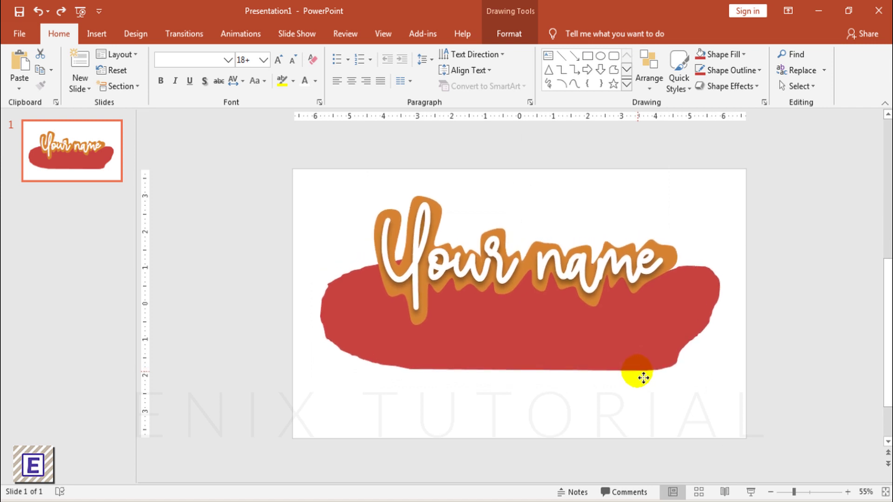
pyautogui.click(811, 370)
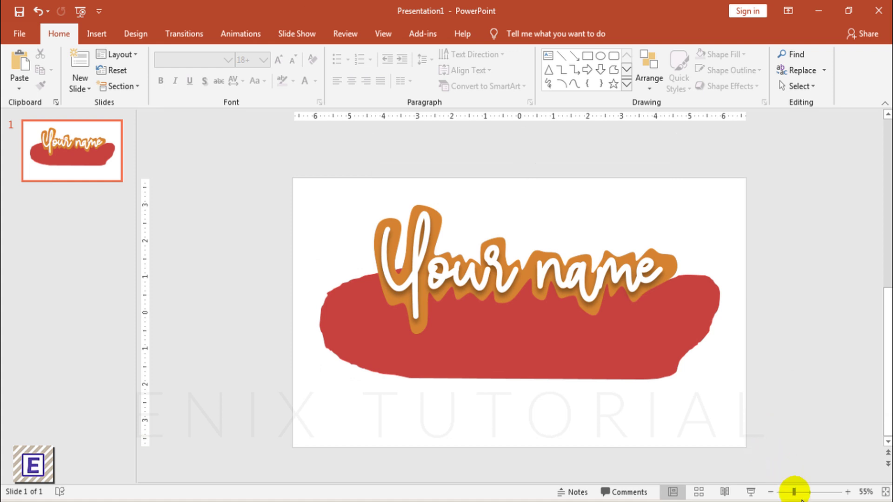
pyautogui.moveTo(794, 491); pyautogui.dragTo(800, 492)
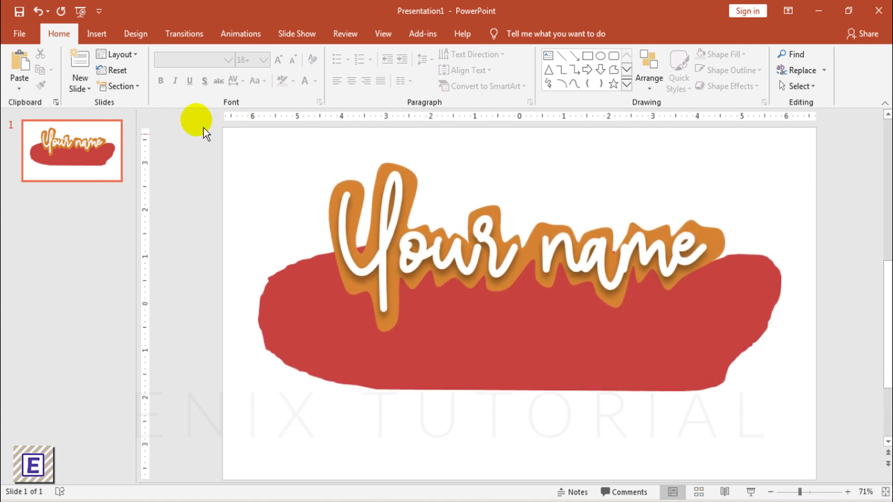
# Draw a text box on the red blob and type the subtitle placeholder text
pyautogui.click(96, 34)
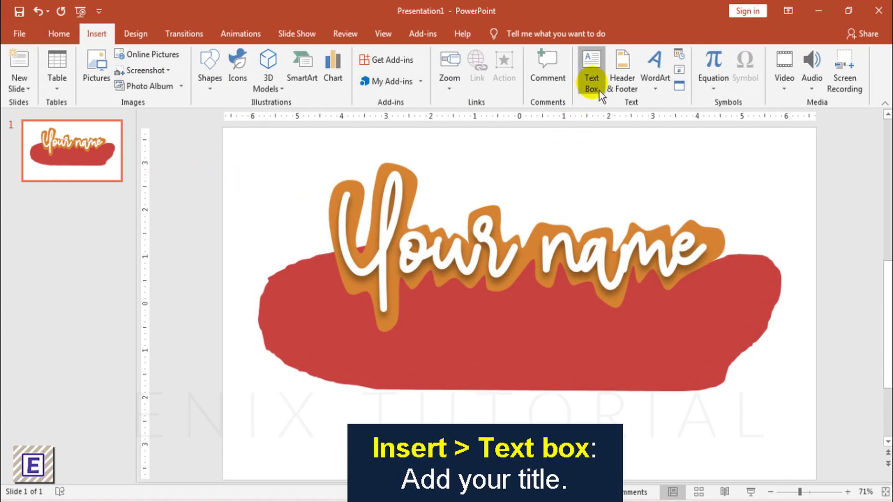
pyautogui.click(591, 74)
pyautogui.moveTo(421, 308)
pyautogui.mouseDown()
pyautogui.moveTo(631, 360)
pyautogui.moveTo(687, 362)
pyautogui.mouseUp()
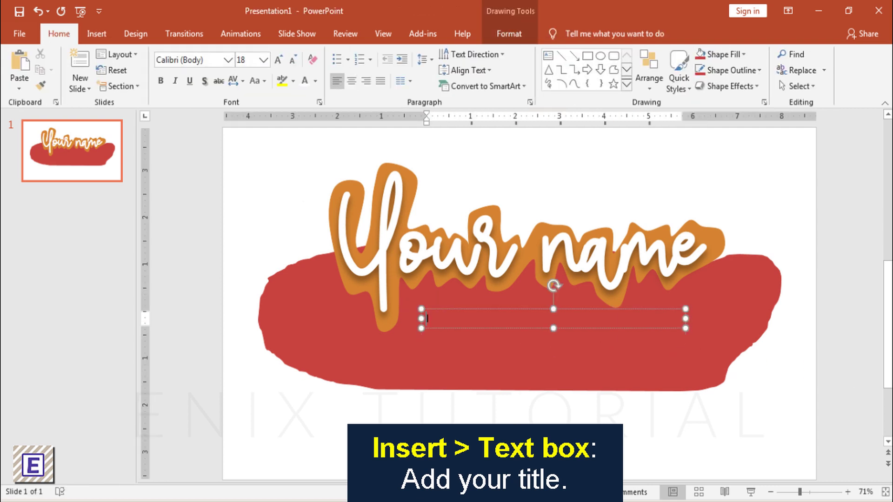
pyautogui.write('Insertyour text here')
# Style the subtitle text in white TrashHand at a larger size
pyautogui.hotkey('ctrl', 'a')
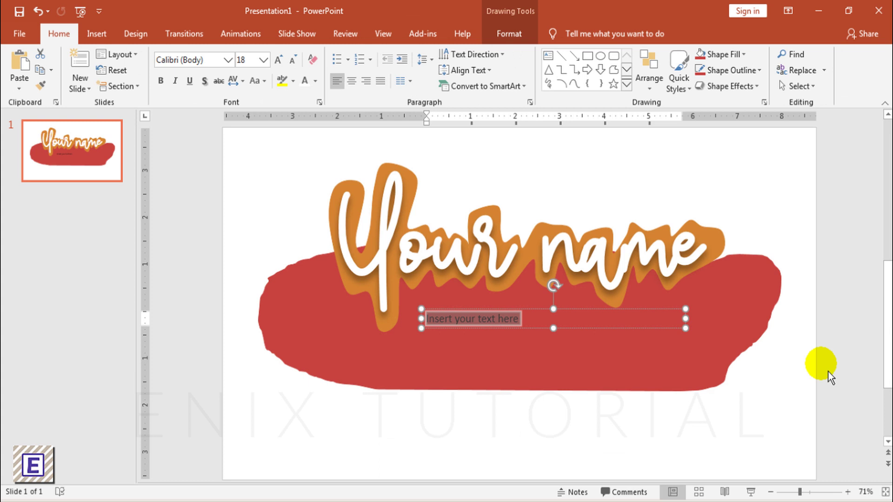
pyautogui.click(177, 60)
pyautogui.write('TrashHand')
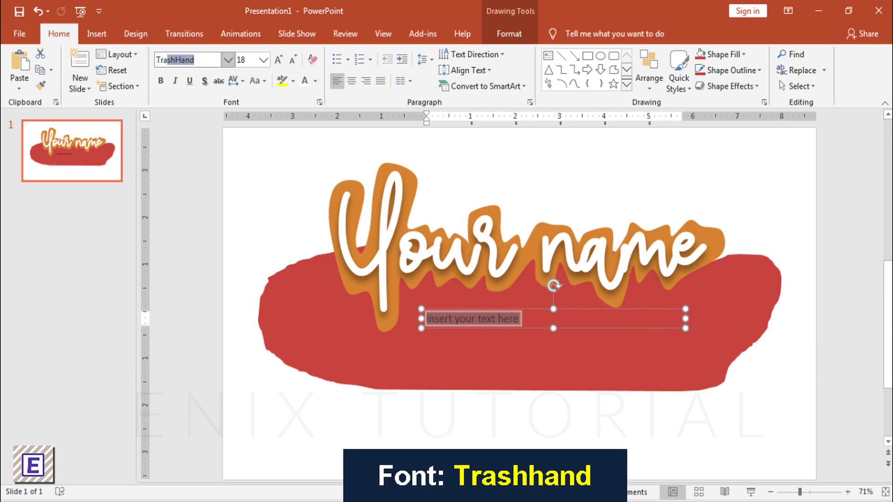
pyautogui.press('Return')
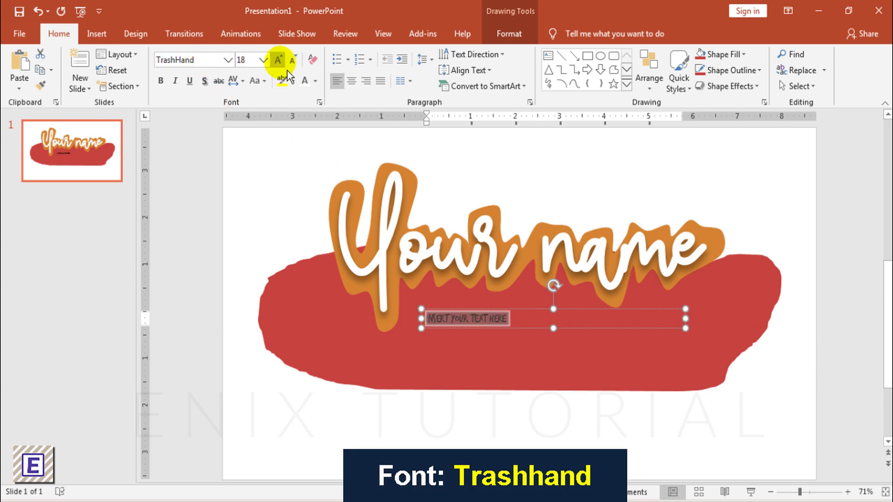
pyautogui.click(279, 60)
pyautogui.click(279, 61)
pyautogui.click(279, 60)
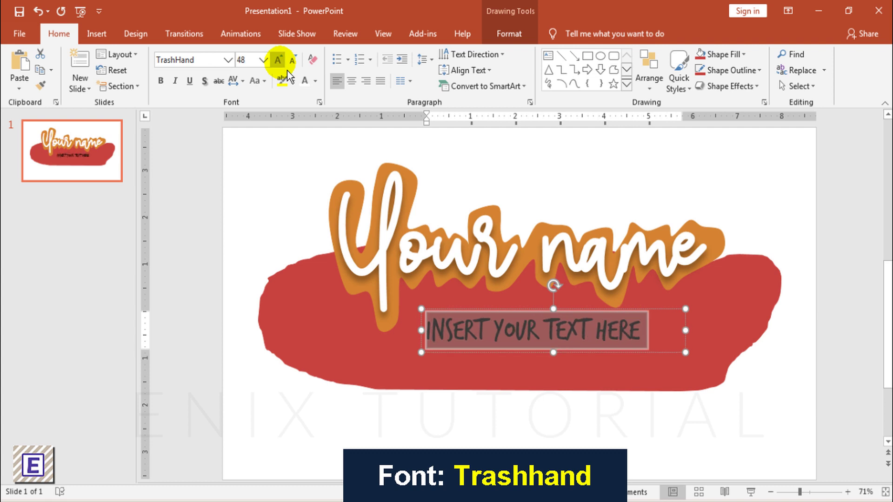
pyautogui.click(279, 61)
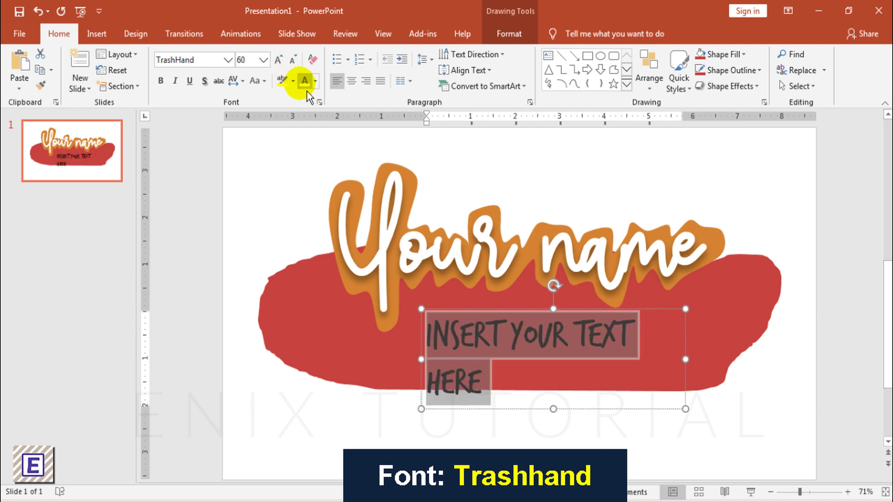
pyautogui.click(306, 83)
# Widen the subtitle box to one line, nudge it lower, and enlarge it to 66
pyautogui.moveTo(421, 359); pyautogui.dragTo(393, 372)
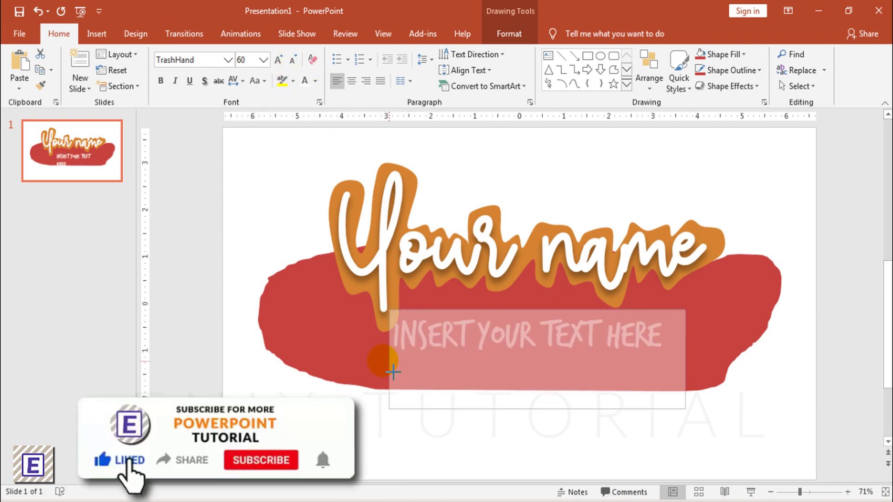
pyautogui.moveTo(471, 371)
pyautogui.mouseDown()
pyautogui.moveTo(493, 387)
pyautogui.moveTo(495, 376)
pyautogui.mouseUp()
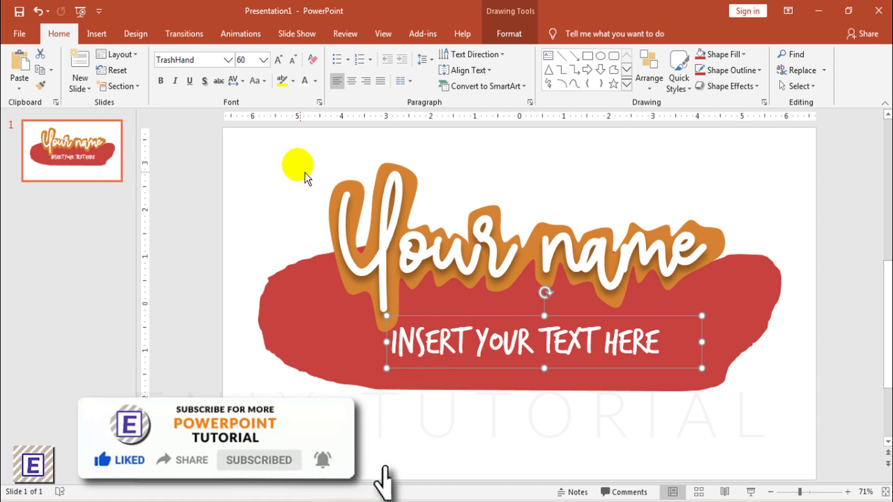
pyautogui.click(278, 60)
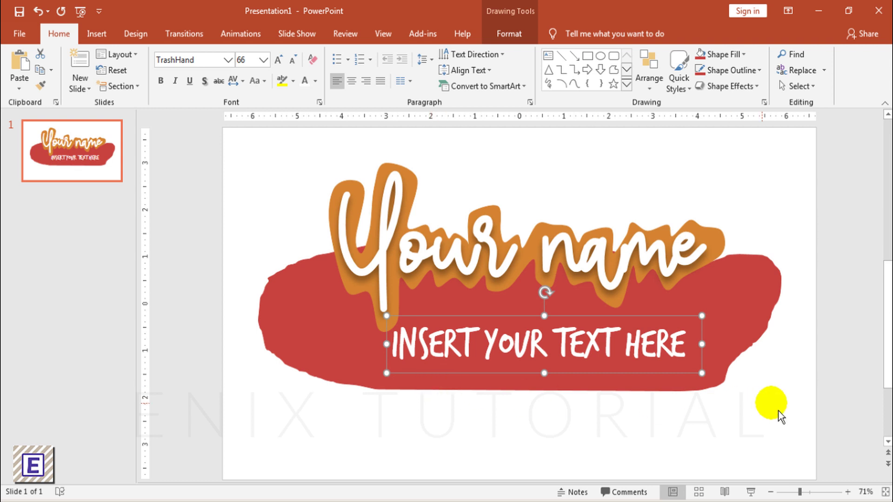
pyautogui.click(805, 410)
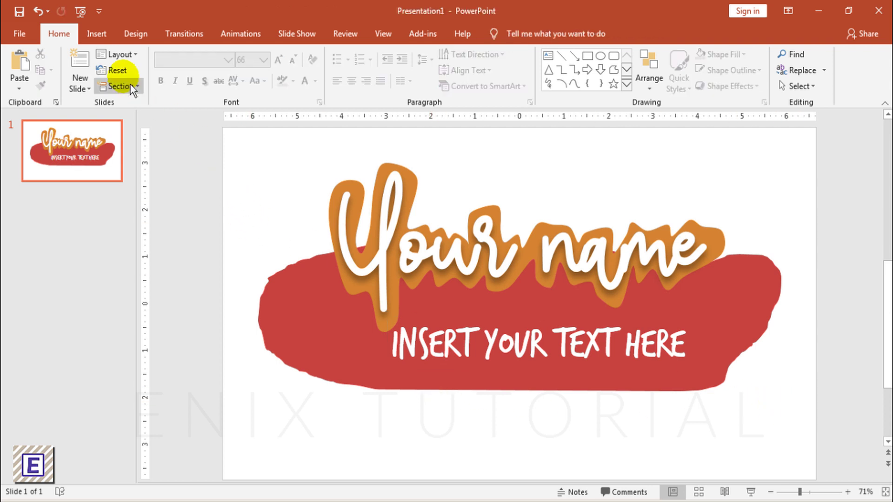
# Draw a text box below the red blob with 'Add your text here'
pyautogui.click(96, 34)
pyautogui.click(592, 74)
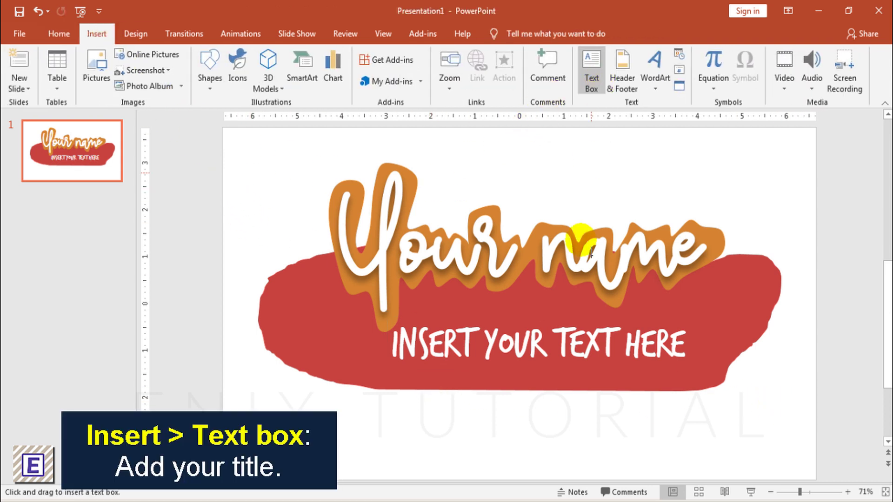
pyautogui.moveTo(365, 408); pyautogui.dragTo(695, 462)
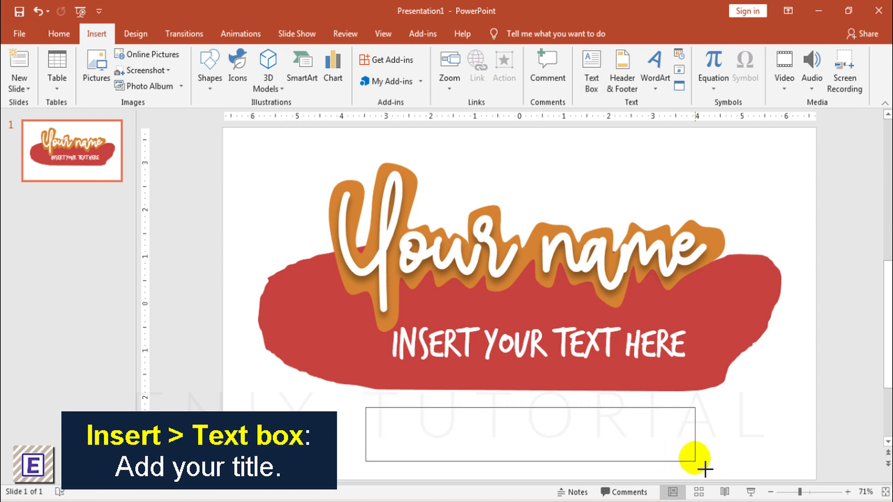
pyautogui.write('Add your text here')
# Set the new line to Montserrat 36 pt with Very Loose character spacing
pyautogui.hotkey('ctrl', 'a')
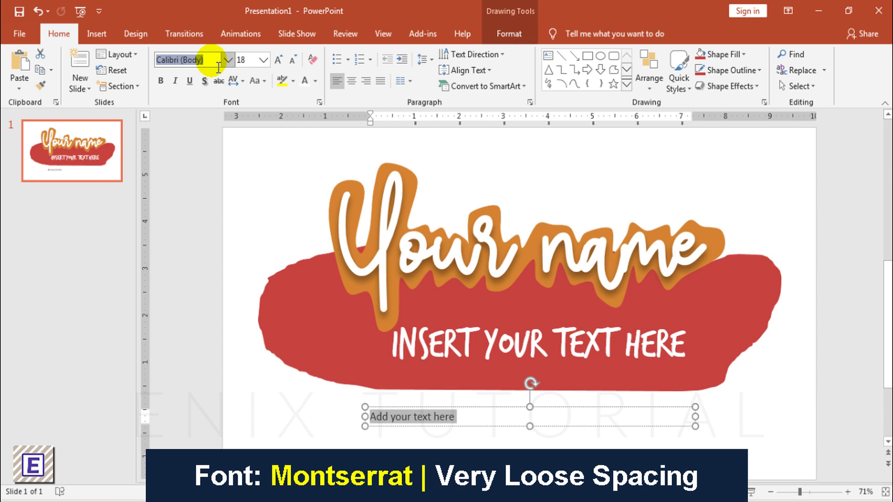
pyautogui.write('Montserrat')
pyautogui.press('Return')
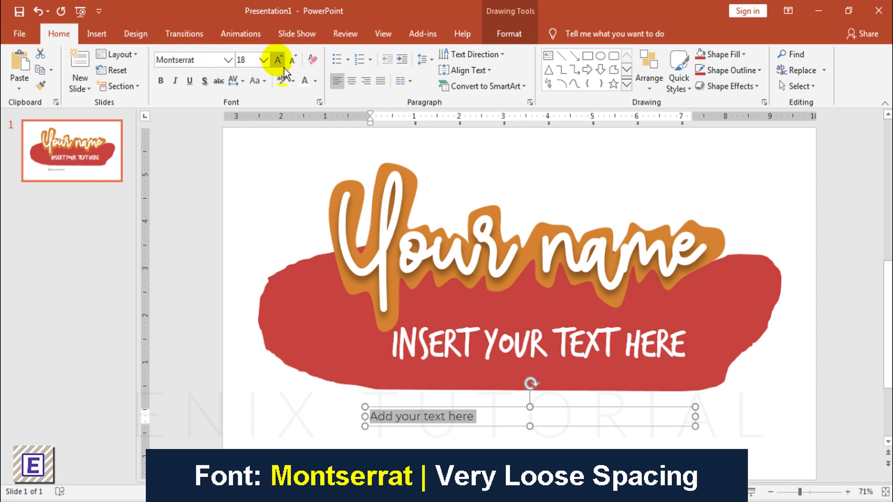
pyautogui.click(278, 60)
pyautogui.click(278, 60)
pyautogui.click(278, 60)
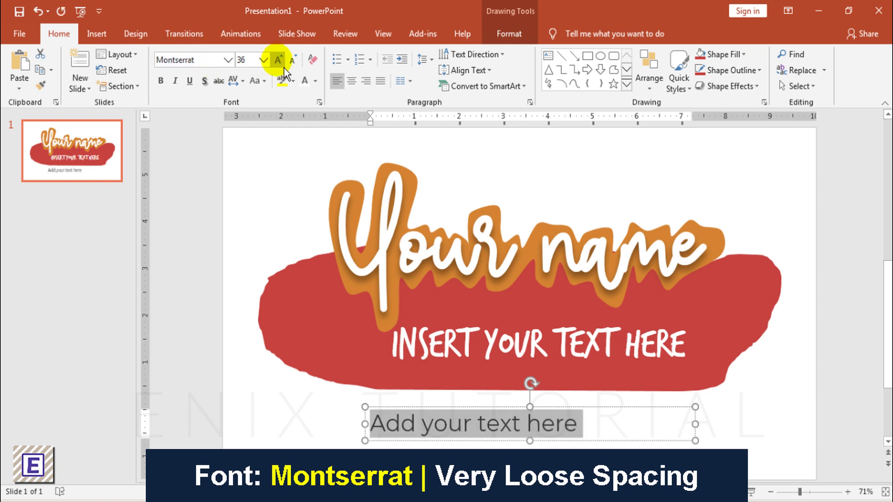
pyautogui.click(242, 82)
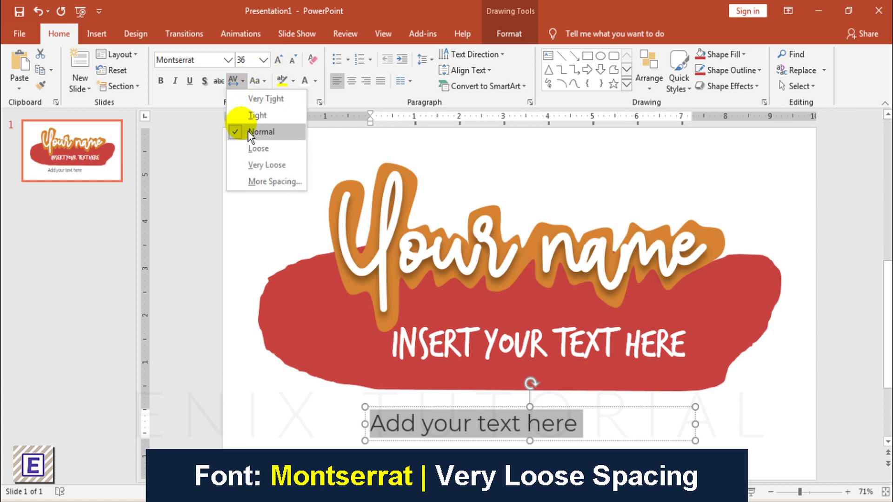
pyautogui.click(251, 165)
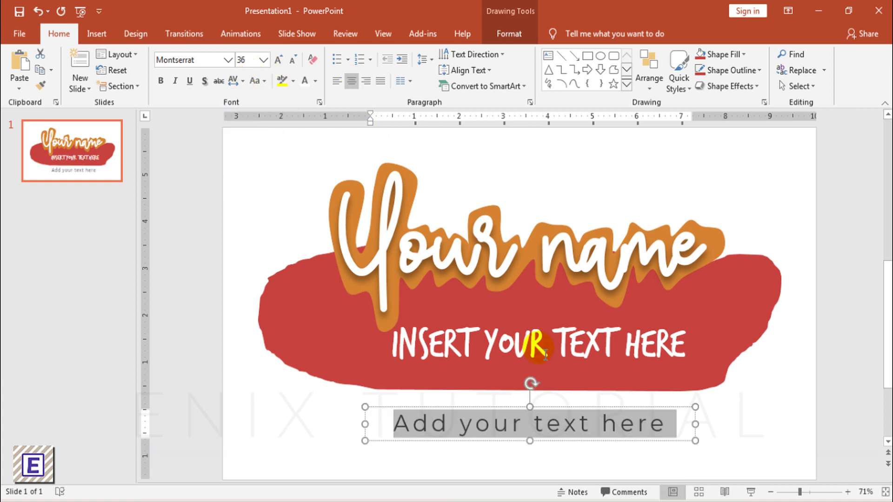
pyautogui.click(570, 449)
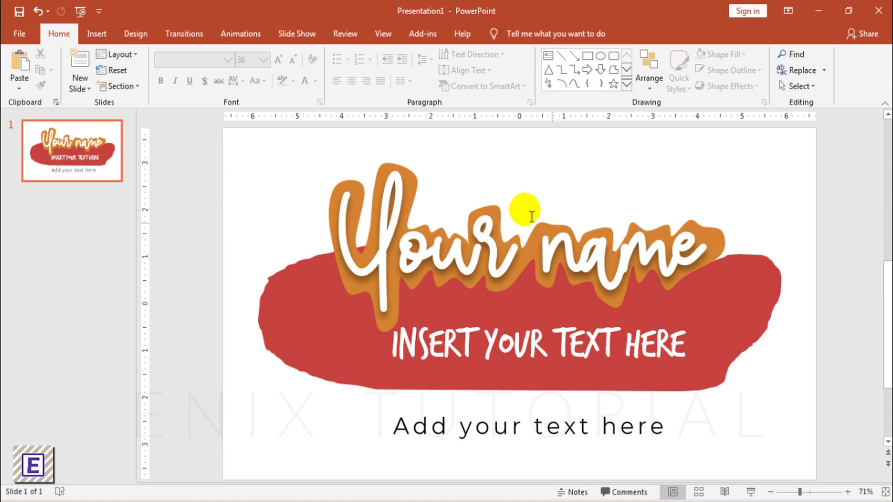
# Draw a red circle at the slide's top-left corner
pyautogui.click(107, 37)
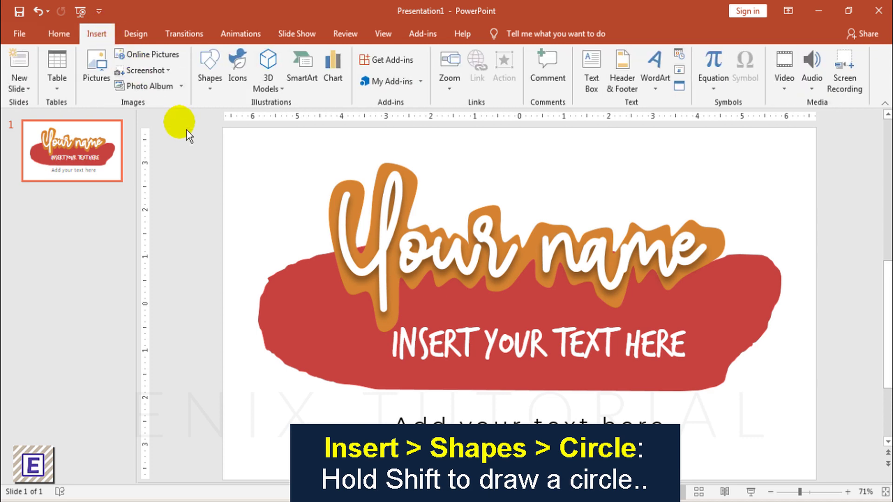
pyautogui.click(210, 84)
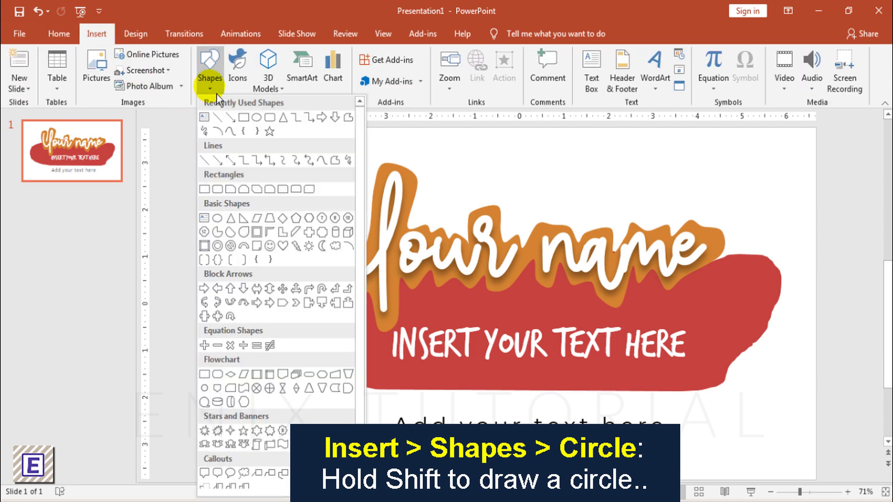
pyautogui.click(218, 221)
pyautogui.moveTo(238, 146)
pyautogui.mouseDown()
pyautogui.moveTo(279, 196)
pyautogui.moveTo(269, 174)
pyautogui.mouseUp()
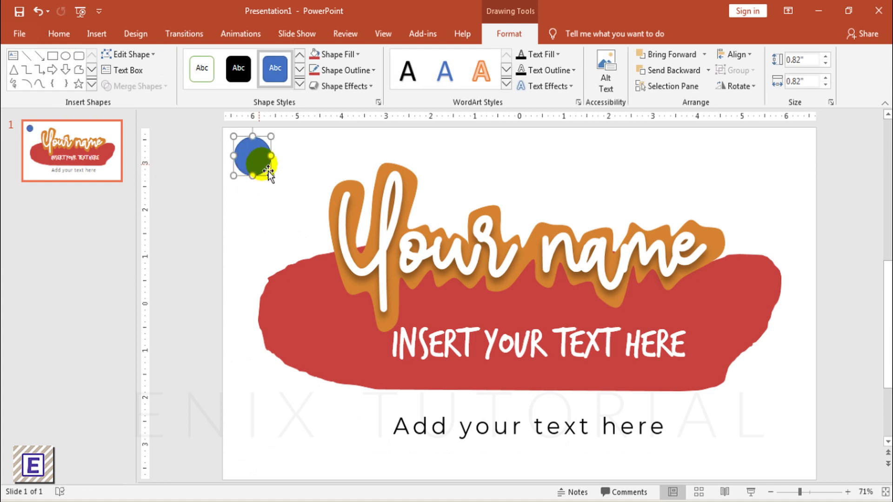
pyautogui.hotkey('ctrl', 'z')
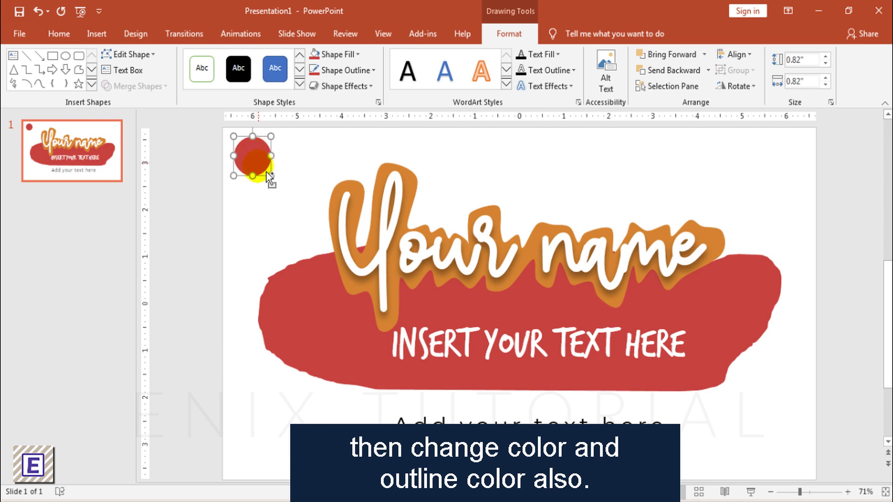
# Add a smaller copy below-right of it with orange fill and outline
pyautogui.moveTo(267, 176); pyautogui.dragTo(284, 199)
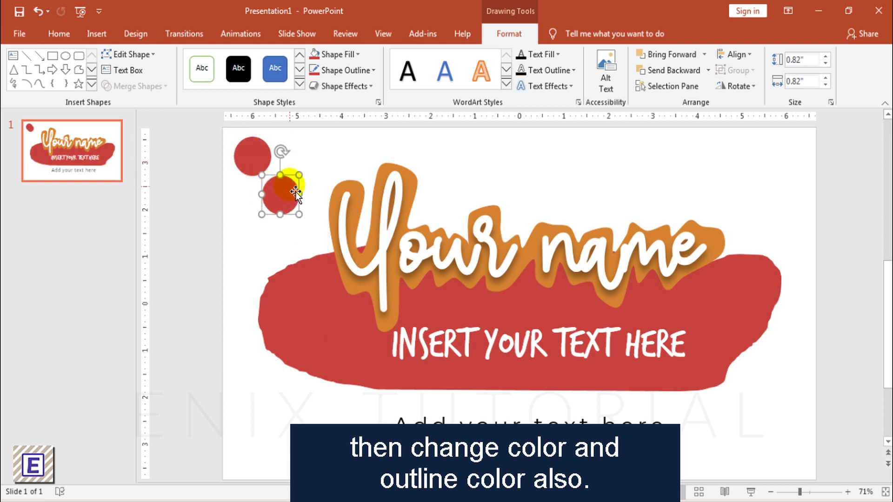
pyautogui.moveTo(262, 214); pyautogui.dragTo(304, 188)
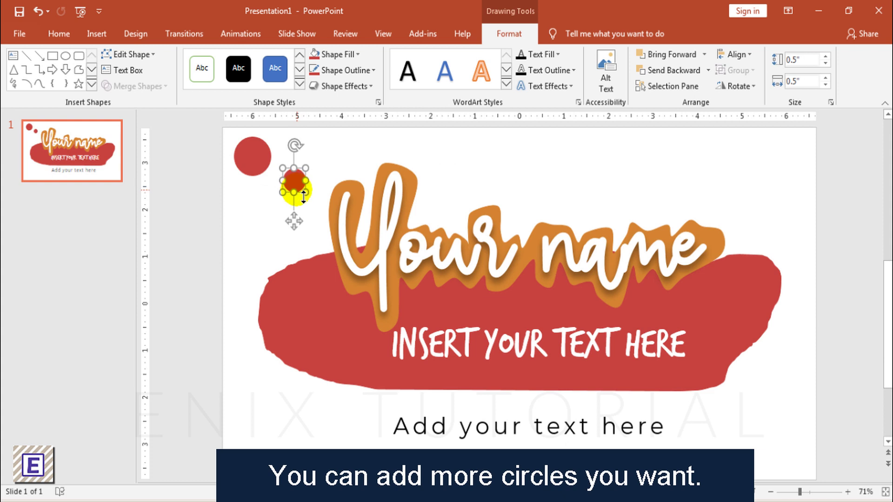
pyautogui.click(342, 55)
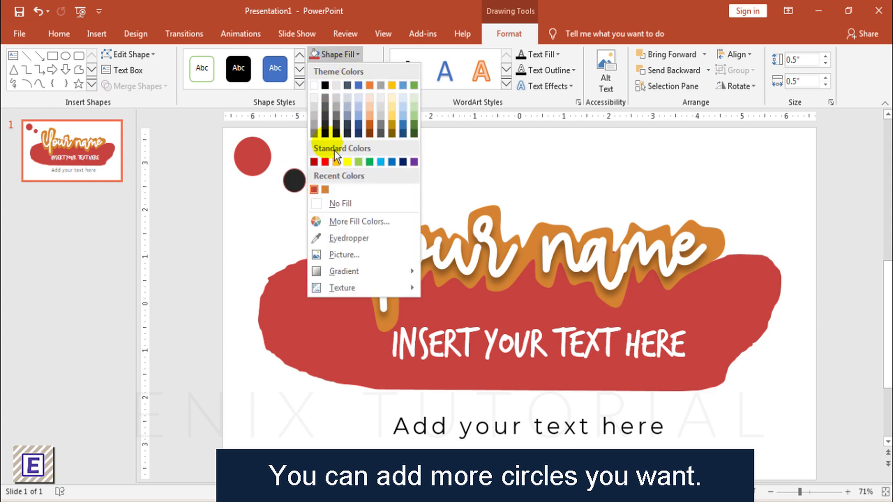
pyautogui.click(325, 189)
pyautogui.click(340, 71)
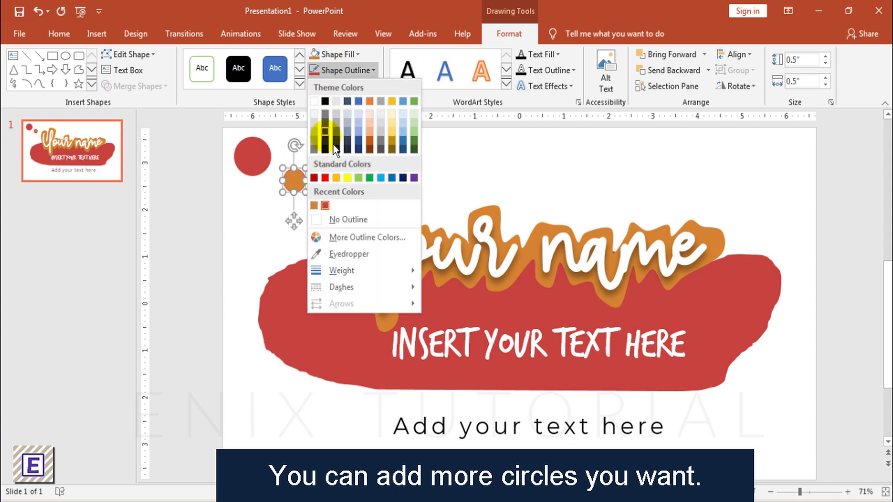
pyautogui.click(325, 205)
pyautogui.click(264, 256)
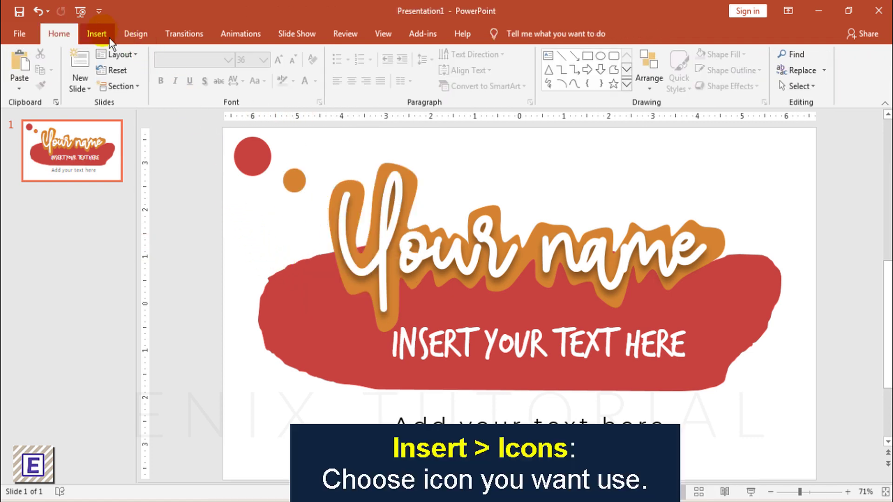
# Insert a leaf icon found by searching 'leaf' in the icon library
pyautogui.click(96, 34)
pyautogui.click(239, 77)
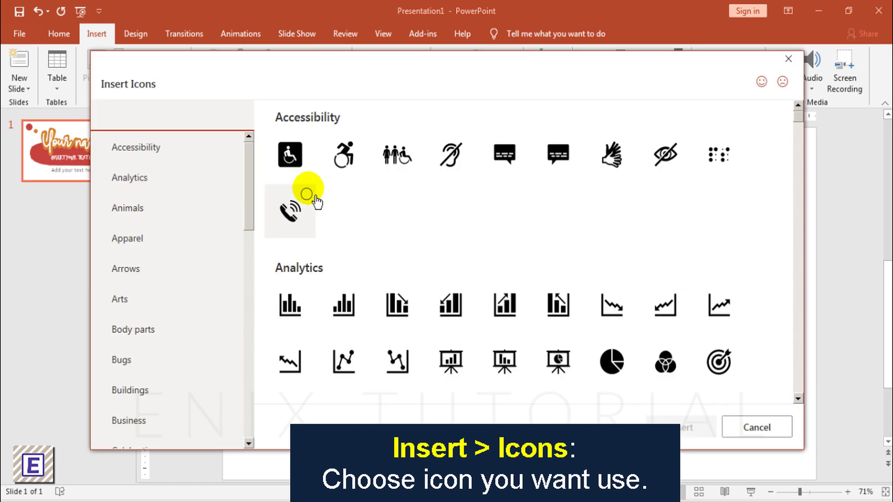
pyautogui.write('l')
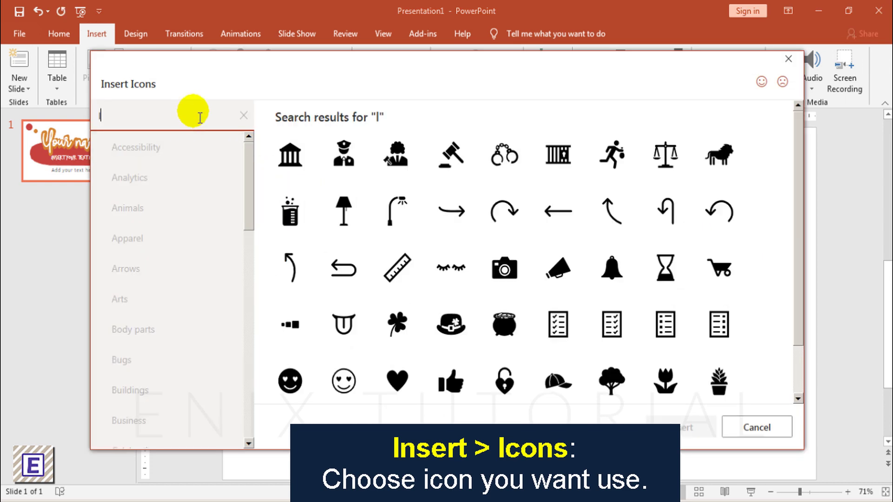
pyautogui.write('eaf')
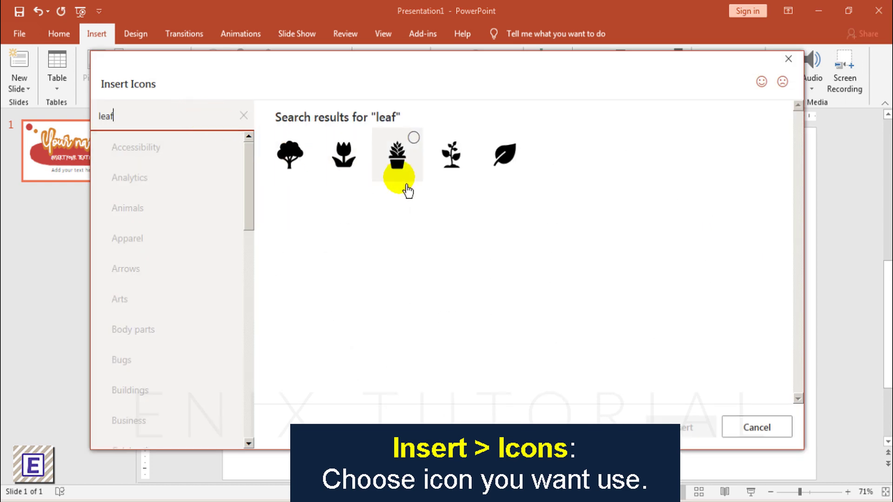
pyautogui.click(512, 158)
pyautogui.click(682, 437)
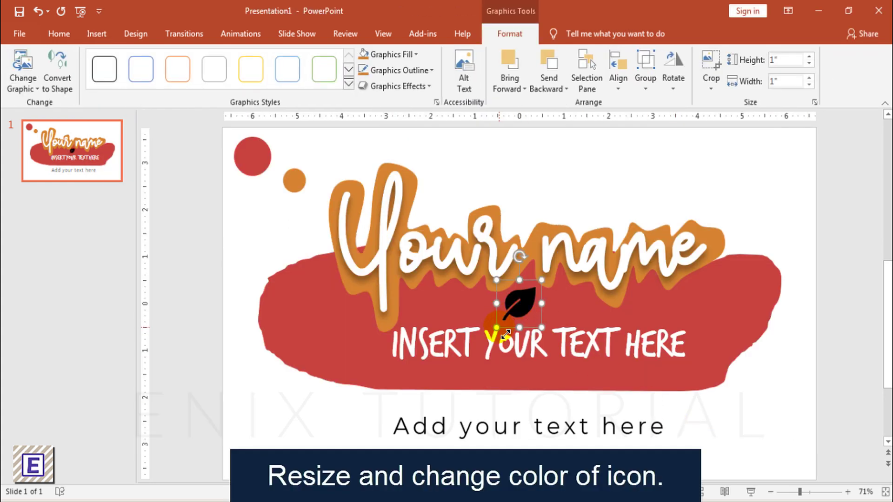
# Enlarge the leaf, place it top-right and colour it orange
pyautogui.moveTo(506, 333)
pyautogui.mouseDown()
pyautogui.moveTo(465, 372)
pyautogui.moveTo(758, 166)
pyautogui.mouseUp()
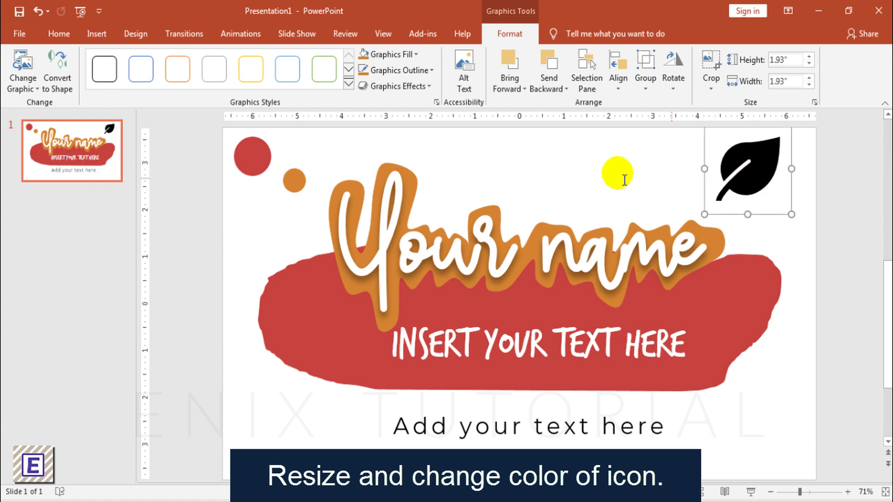
pyautogui.click(365, 53)
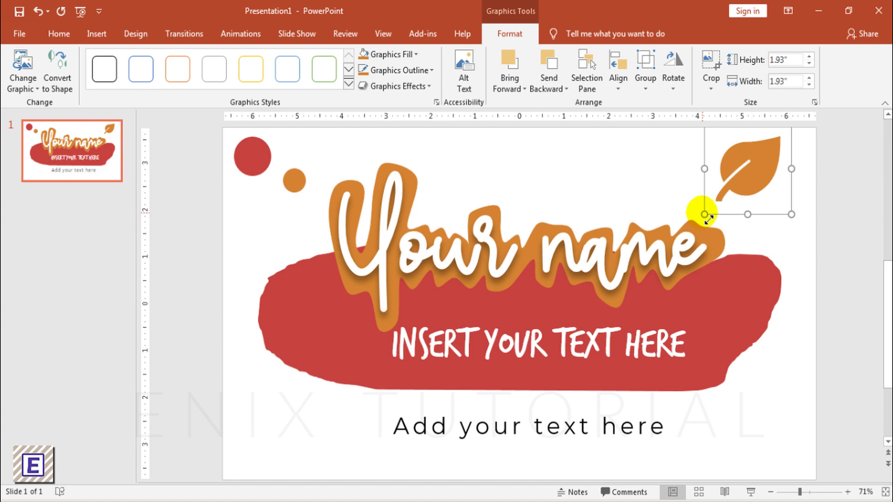
pyautogui.moveTo(705, 215); pyautogui.dragTo(710, 208)
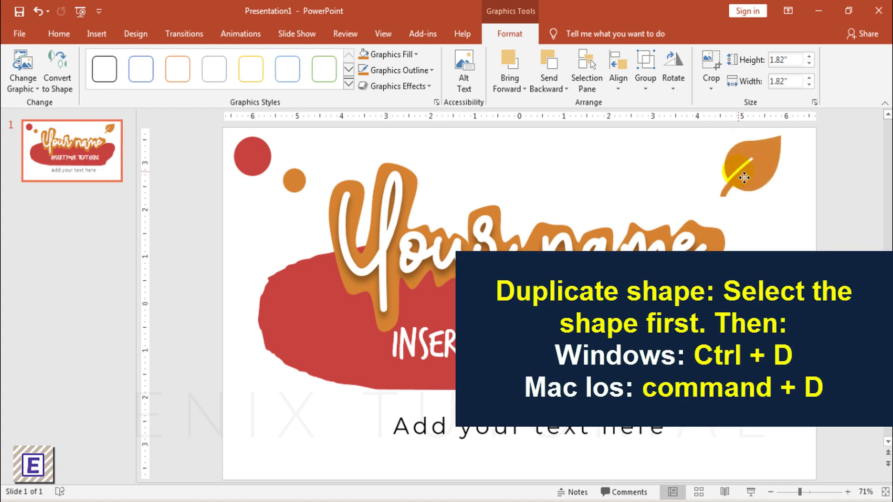
# Make a tilted, smaller red copy of the leaf at the slide's bottom-left
pyautogui.hotkey('ctrl', 'z')
pyautogui.click(448, 341)
pyautogui.moveTo(448, 341); pyautogui.dragTo(259, 421)
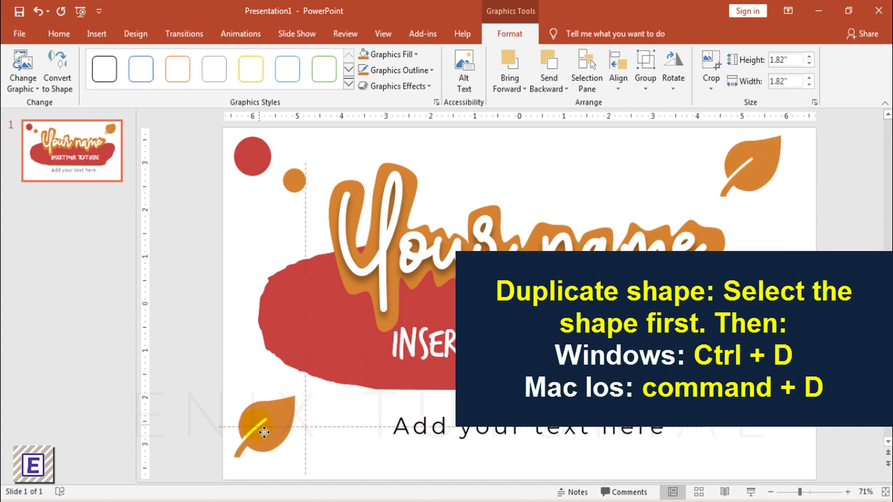
pyautogui.moveTo(274, 364); pyautogui.dragTo(309, 404)
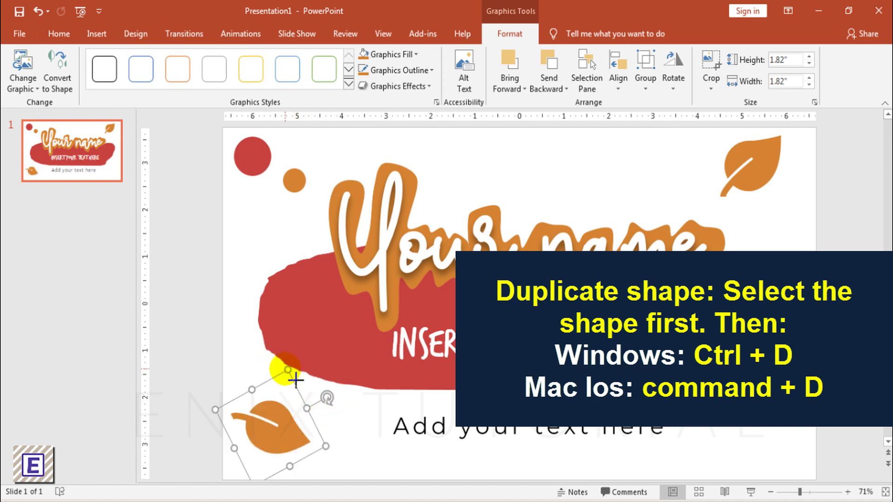
pyautogui.moveTo(295, 381); pyautogui.dragTo(283, 387)
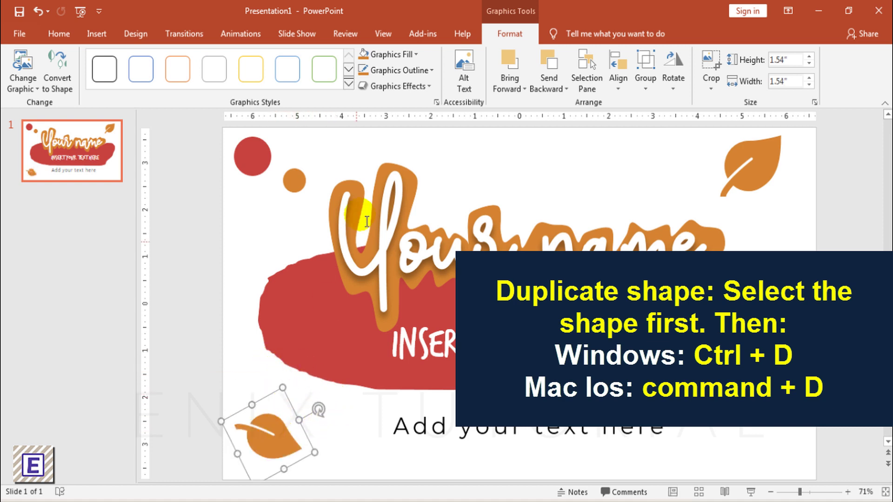
pyautogui.click(392, 55)
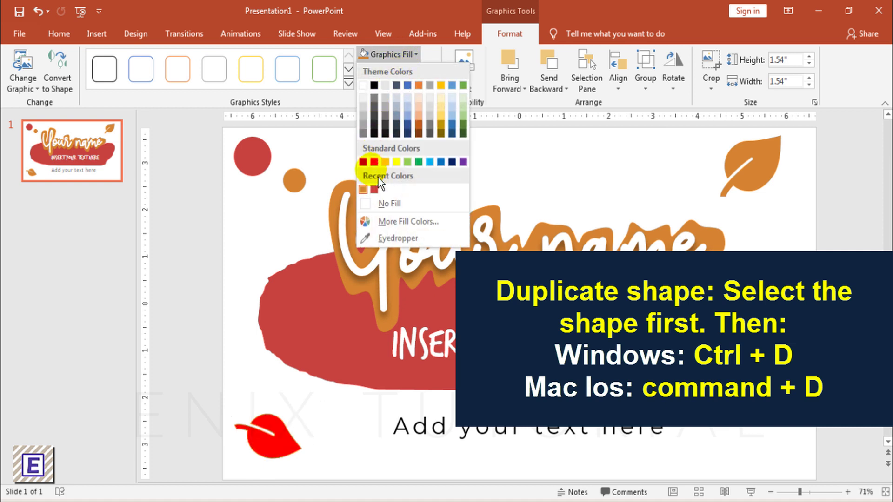
pyautogui.click(374, 189)
pyautogui.click(397, 70)
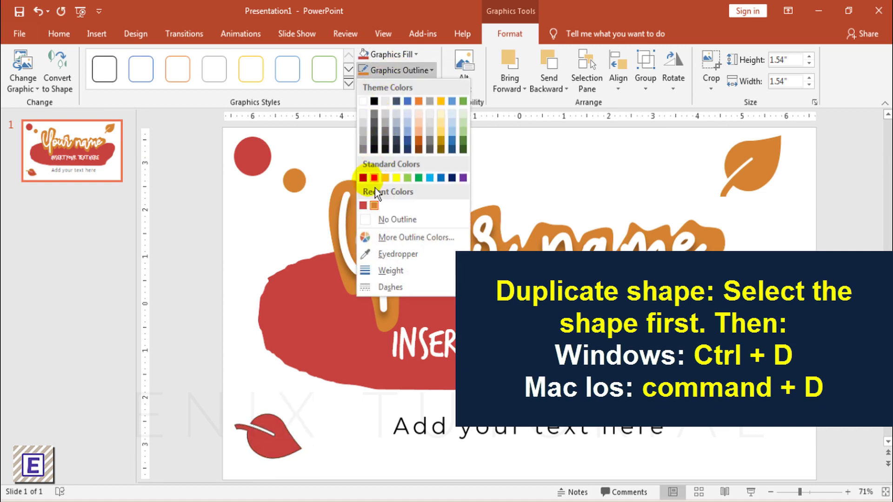
pyautogui.click(369, 209)
# Add a second, smaller tilted red leaf beside the first one
pyautogui.click(344, 437)
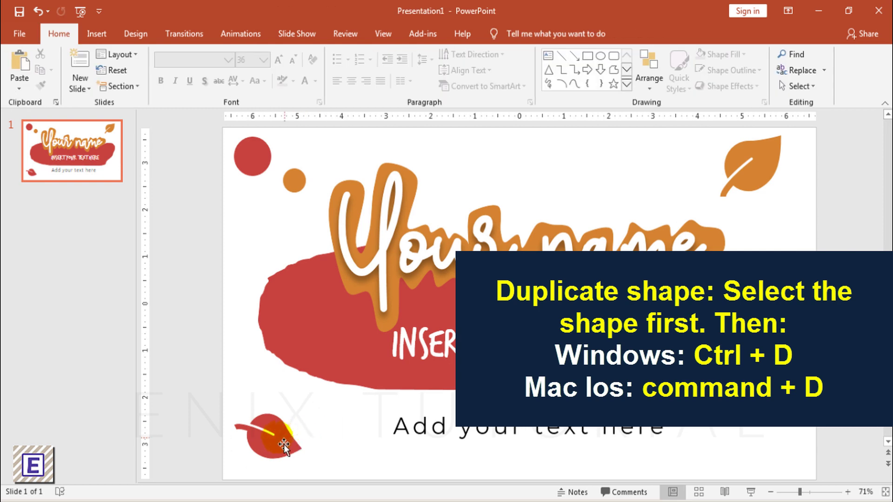
pyautogui.click(279, 448)
pyautogui.scroll(-2, 280, 448)
pyautogui.hotkey('ctrl', 'd')
pyautogui.moveTo(277, 420)
pyautogui.mouseDown()
pyautogui.moveTo(325, 389)
pyautogui.moveTo(361, 386)
pyautogui.mouseUp()
pyautogui.moveTo(355, 336); pyautogui.dragTo(349, 369)
pyautogui.moveTo(350, 406); pyautogui.dragTo(353, 391)
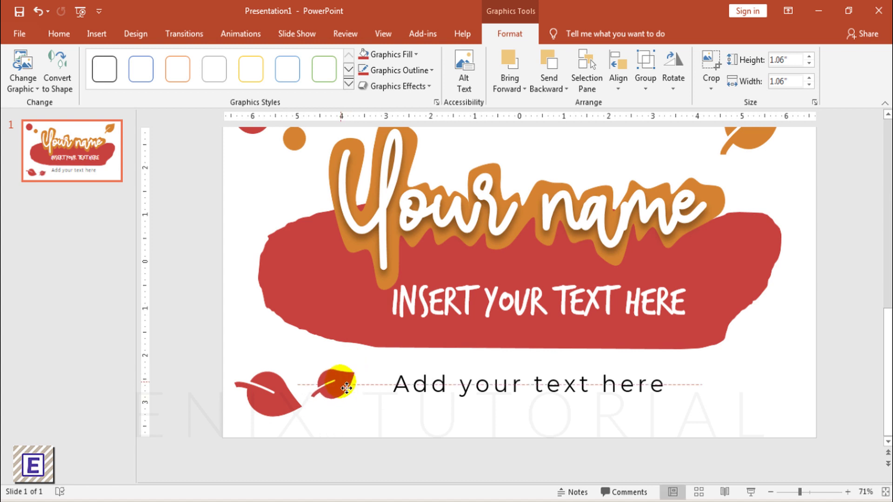
pyautogui.moveTo(346, 338); pyautogui.dragTo(340, 339)
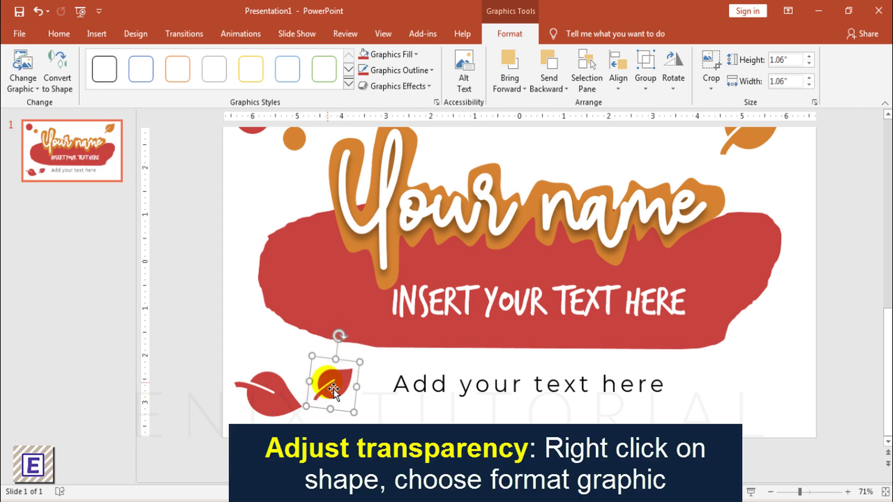
# Set the smaller red leaf to 30% and the larger to 26% transparency
pyautogui.rightClick(333, 390)
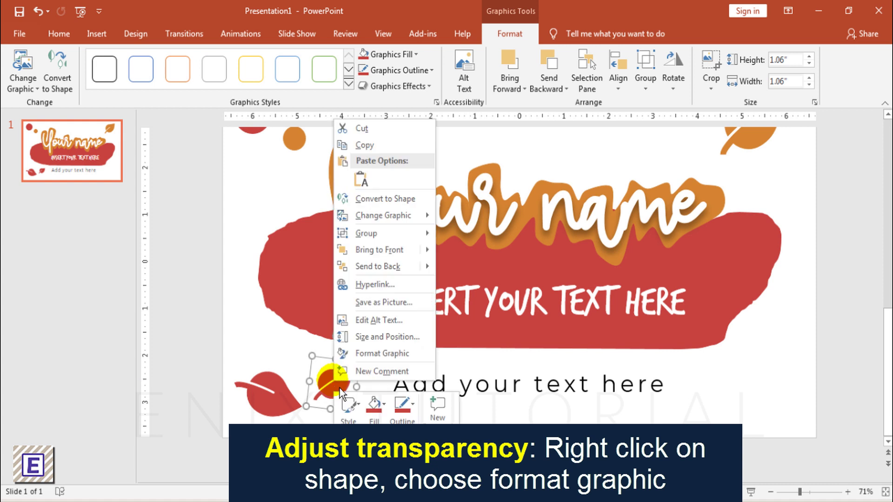
pyautogui.click(409, 361)
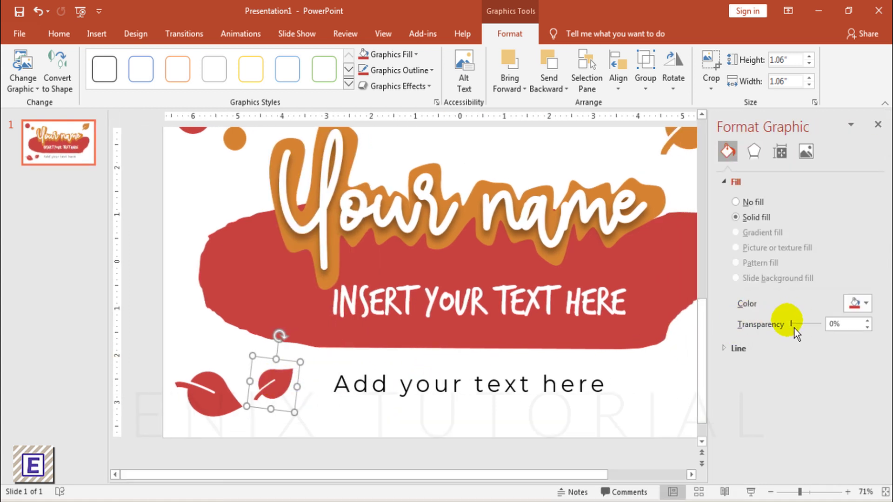
pyautogui.moveTo(795, 329); pyautogui.dragTo(804, 329)
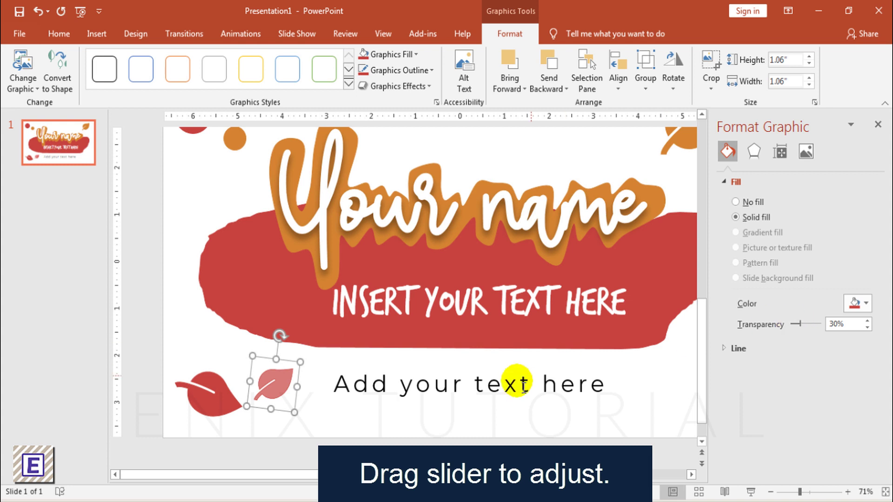
pyautogui.click(208, 396)
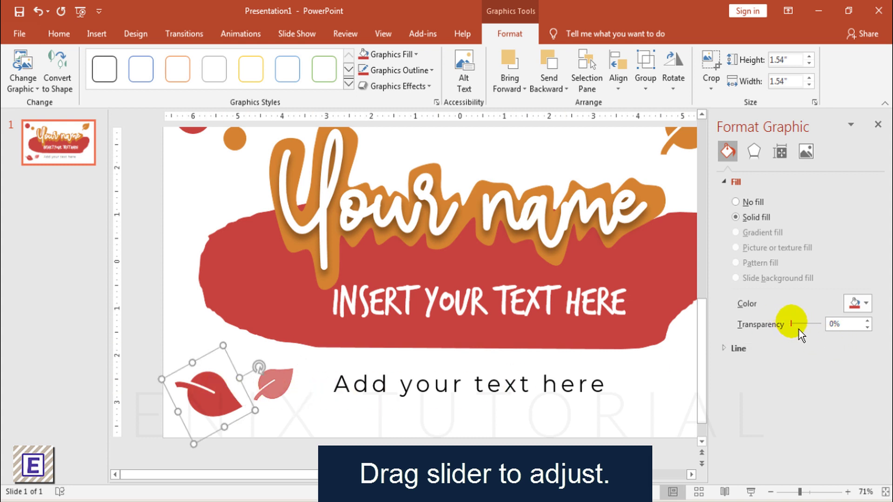
pyautogui.moveTo(799, 329); pyautogui.dragTo(808, 328)
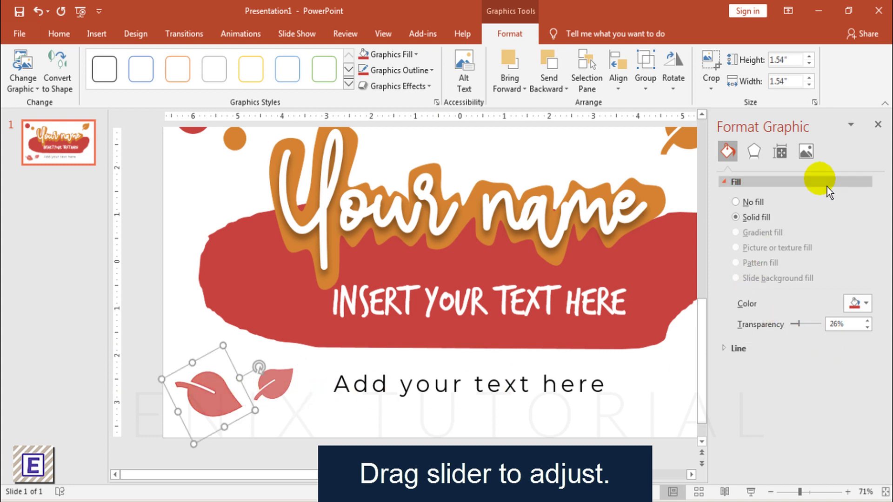
pyautogui.click(878, 125)
pyautogui.click(797, 186)
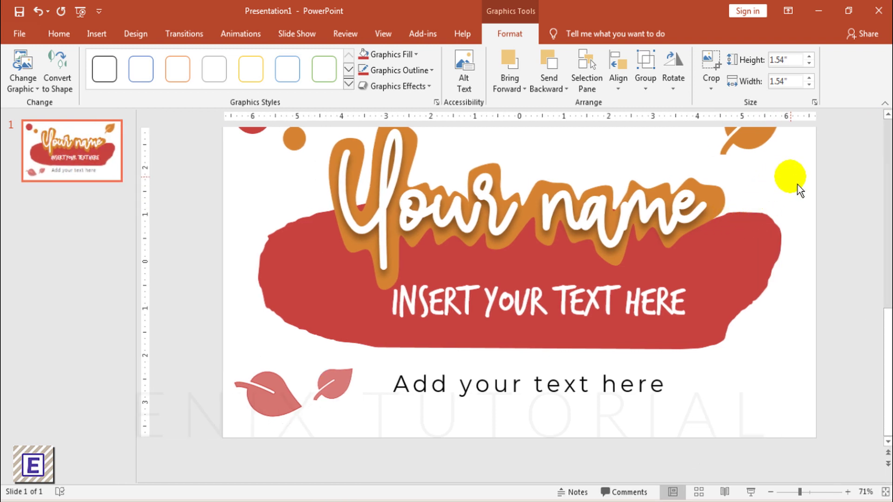
# Give the slide a light peach background and play it full-screen
pyautogui.rightClick(744, 384)
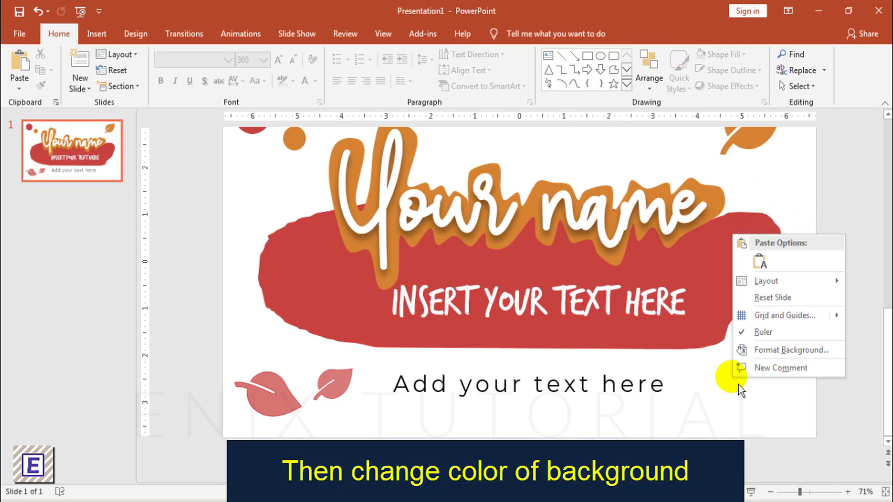
pyautogui.click(769, 363)
pyautogui.click(861, 290)
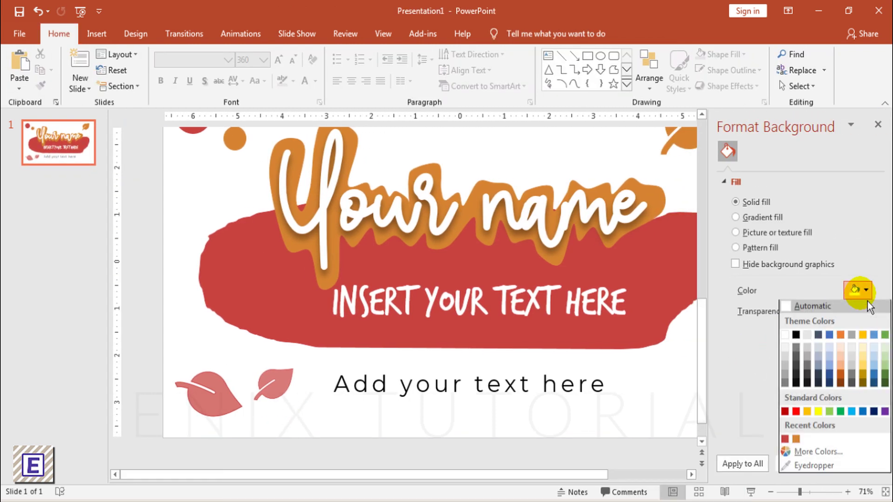
pyautogui.click(851, 364)
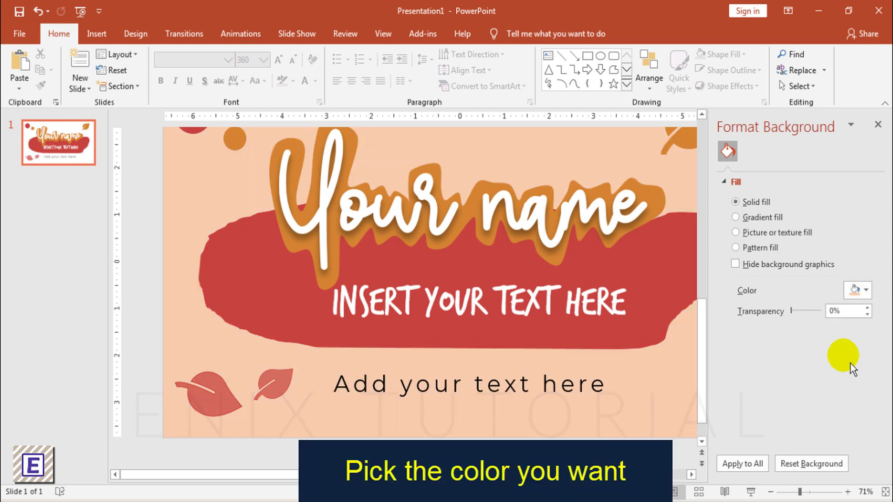
pyautogui.click(878, 125)
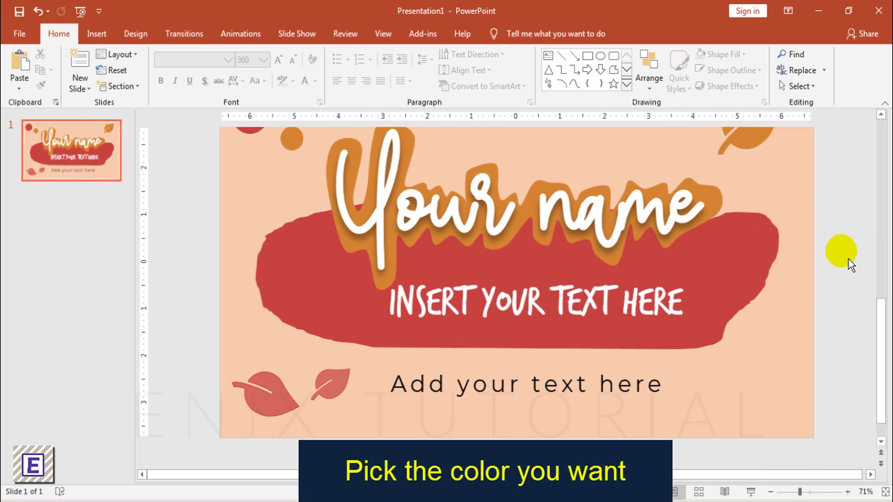
pyautogui.scroll(2, 799, 388)
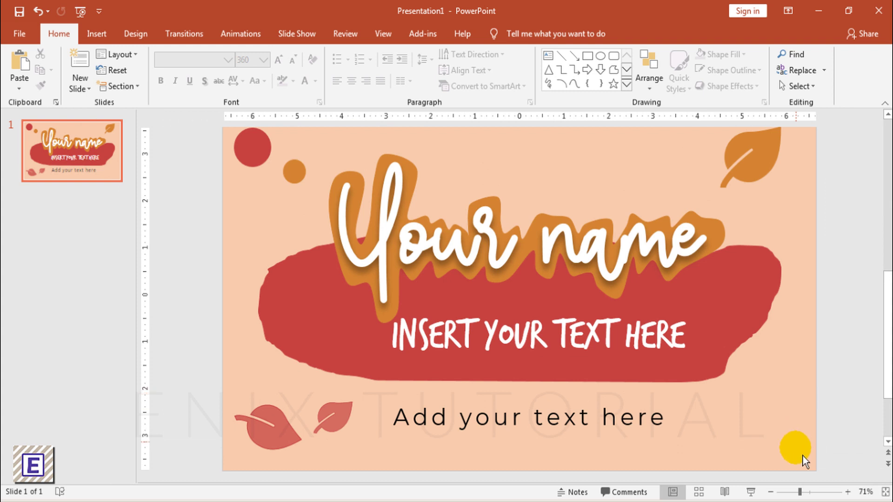
pyautogui.click(751, 492)
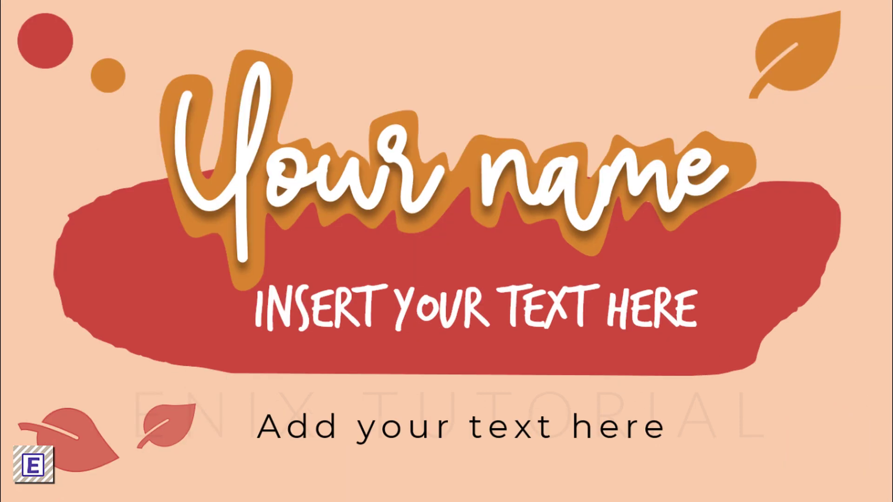